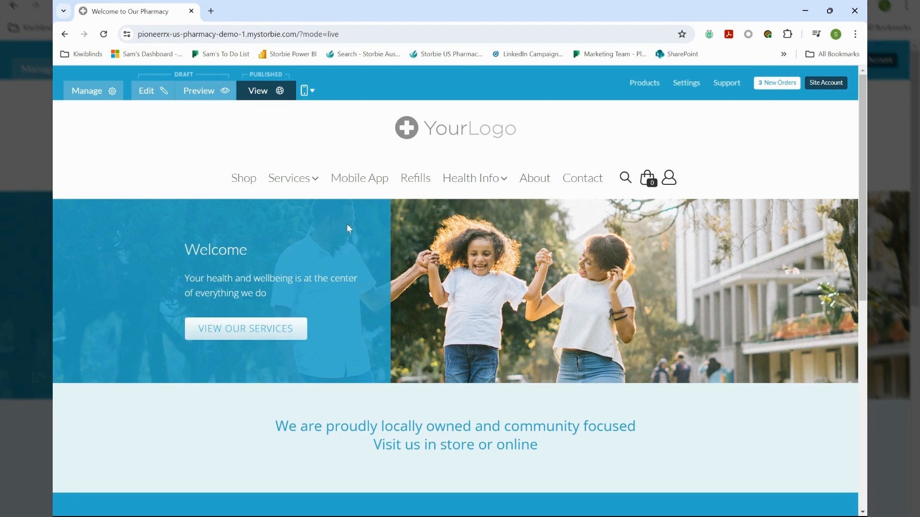
Go to the Travel Services page from the Services menu
mouse_move(305, 181)
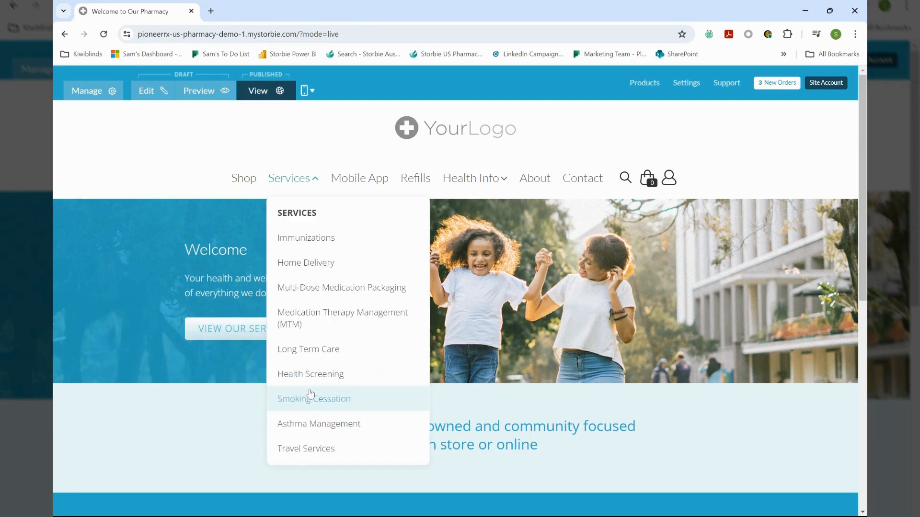
click(305, 449)
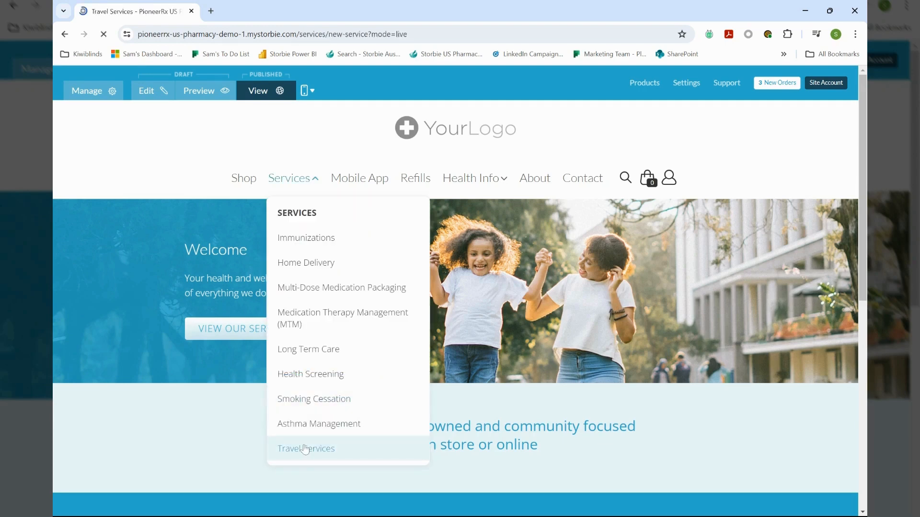
scroll(492, 382, down, 1)
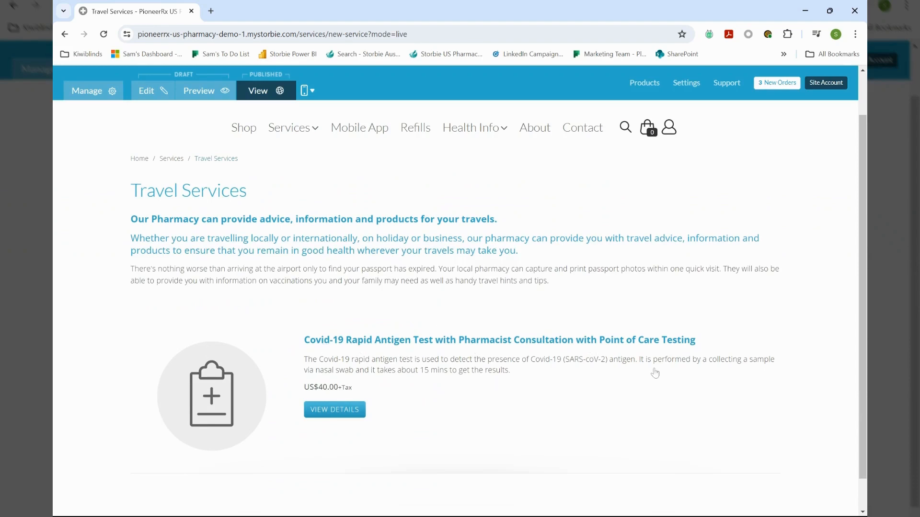
Open the Covid-19 Rapid Antigen Test and review its US$40.00 price and intake form
click(338, 413)
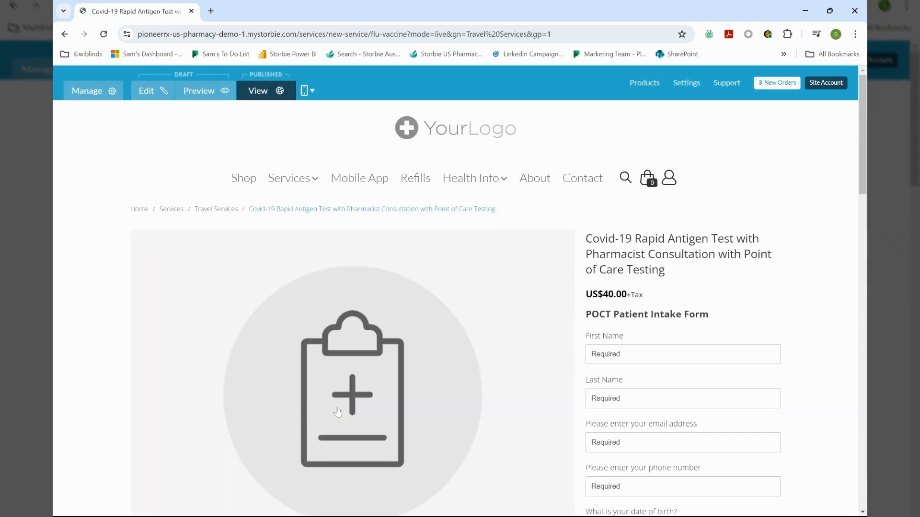
scroll(351, 365, down, 1)
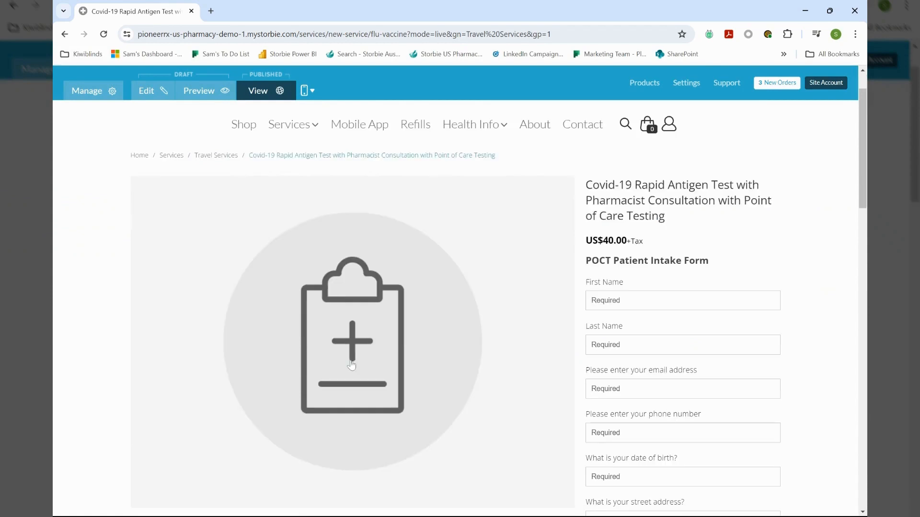
scroll(351, 365, down, 3)
scroll(364, 359, down, 3)
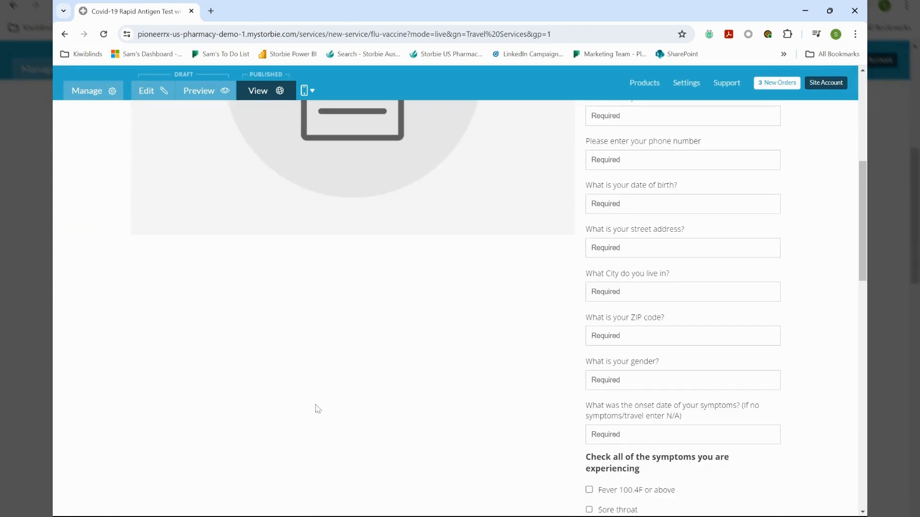
scroll(470, 397, up, 3)
scroll(469, 398, up, 2)
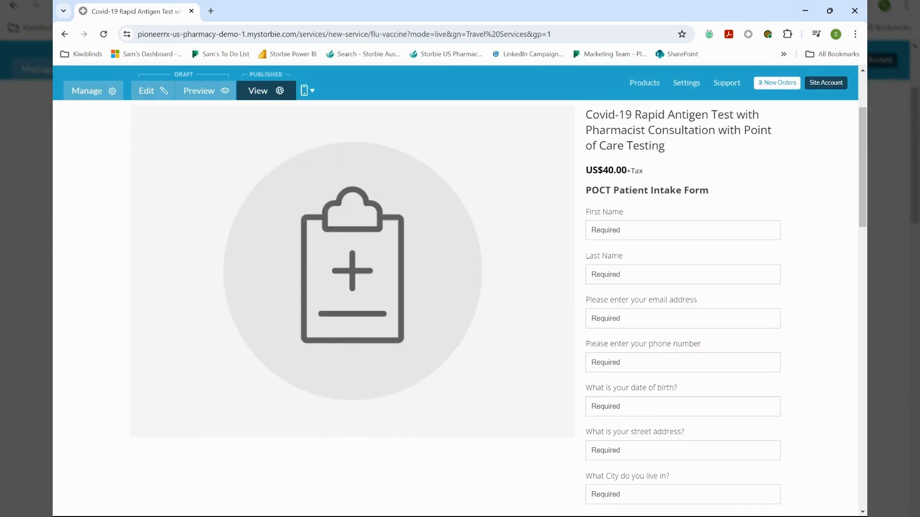
scroll(684, 212, up, 1)
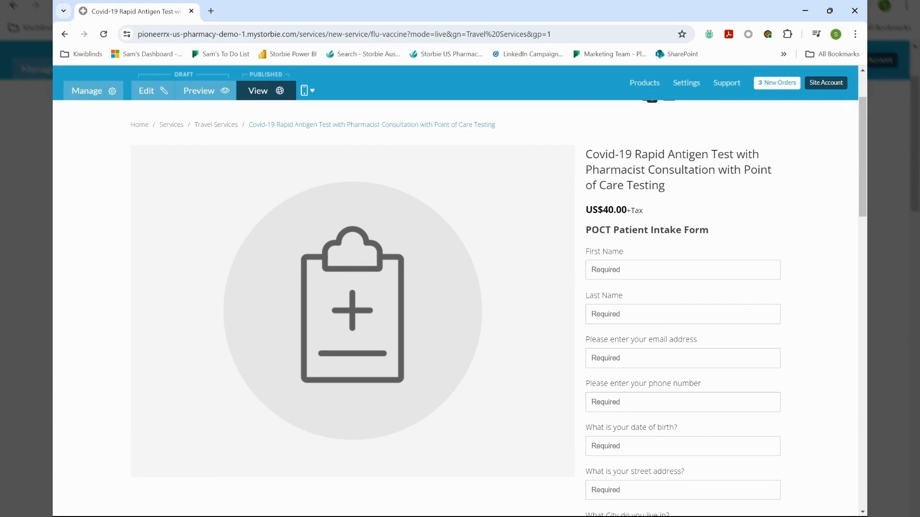
Enter the patient's first name, last name and e-mail address in the intake form
click(682, 270)
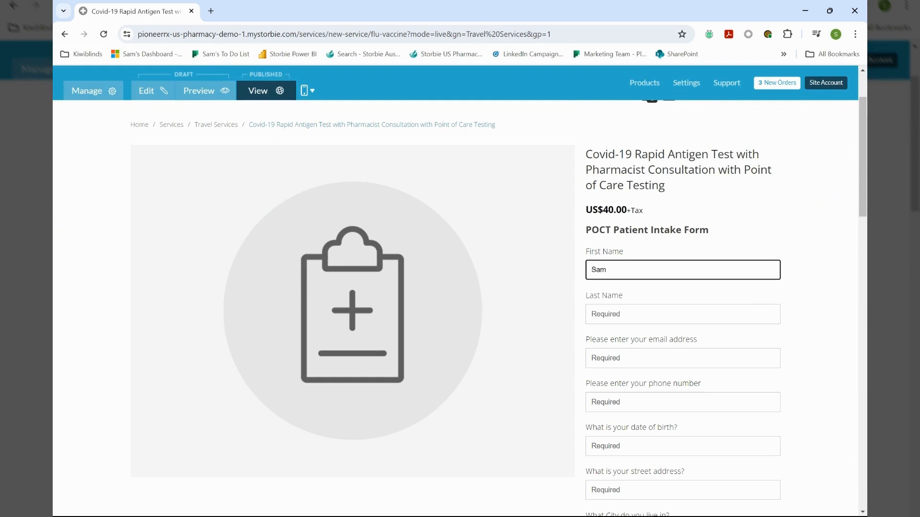
key(Tab)
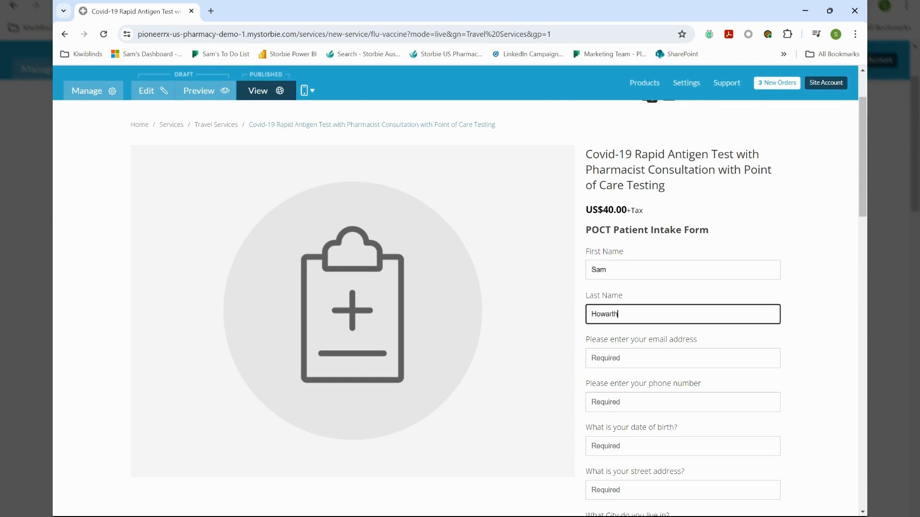
scroll(455, 306, down, 2)
key(Tab)
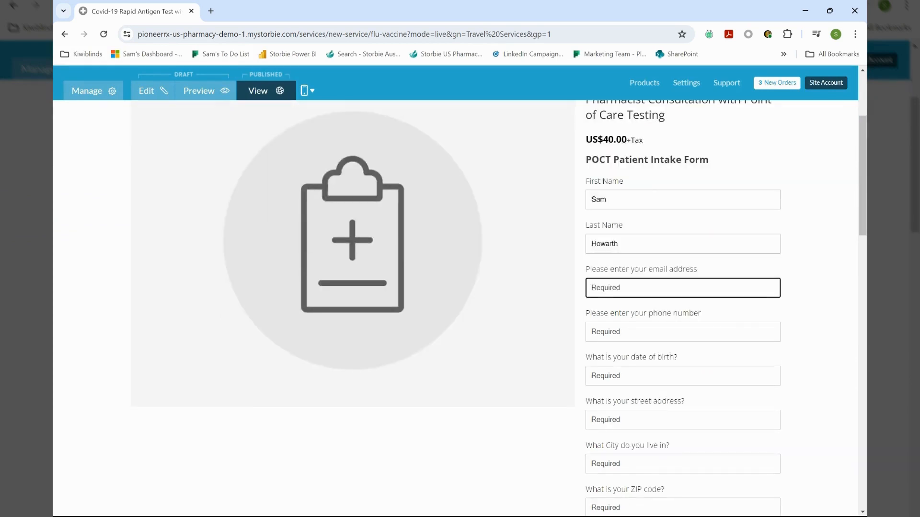
Fill in the patient's phone number, date of birth and street address
scroll(455, 306, down, 1)
key(Tab)
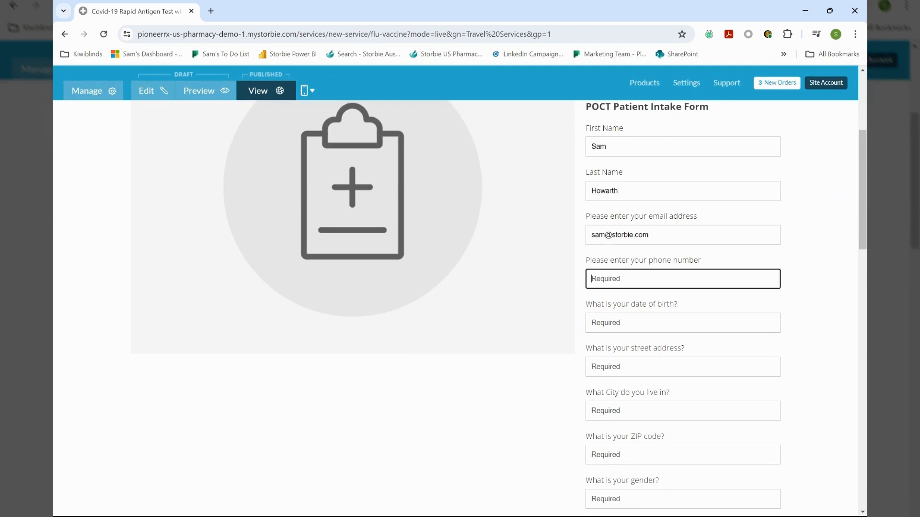
text(12345678)
key(Tab)
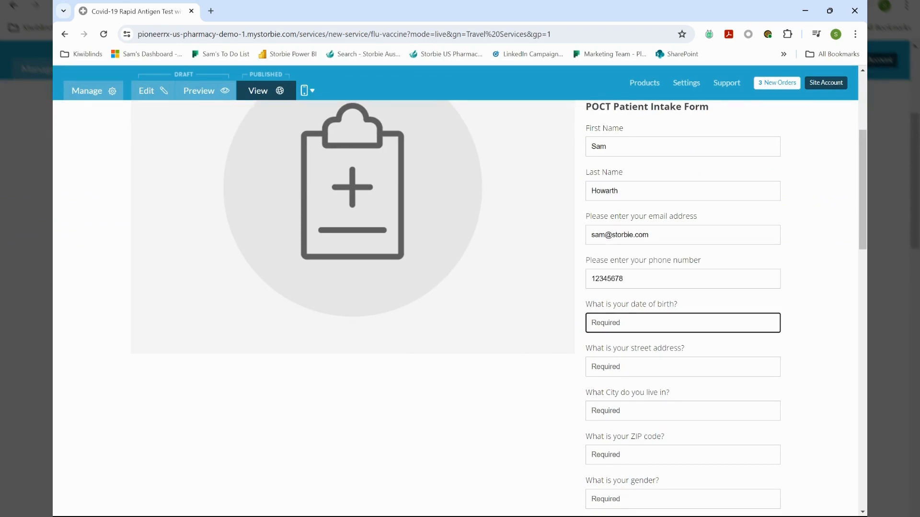
text(2)
key(BackSpace)
text(02/23/1980)
key(Tab)
text(123)
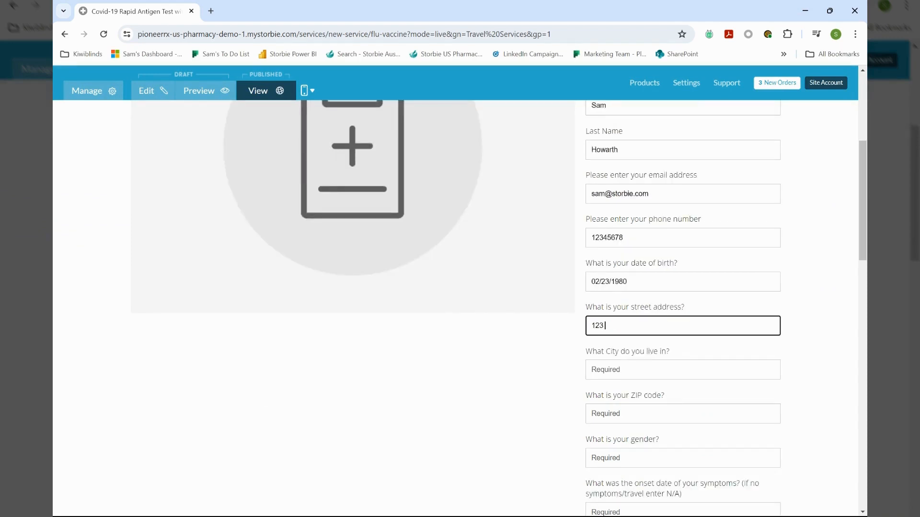
text( Green Street)
Add the patient's city and ZIP code, gender F, and N/A as the symptom onset date
scroll(632, 311, down, 1)
click(632, 301)
text(Wel)
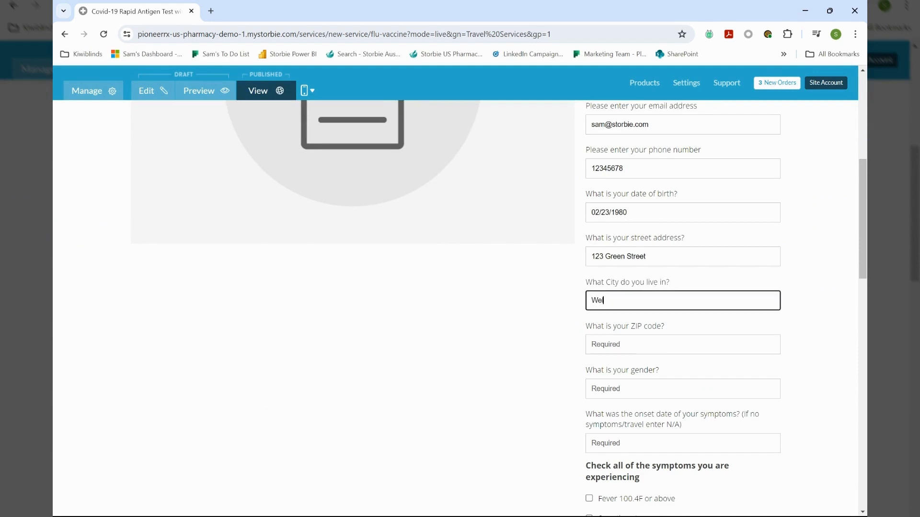
text(lington)
click(606, 344)
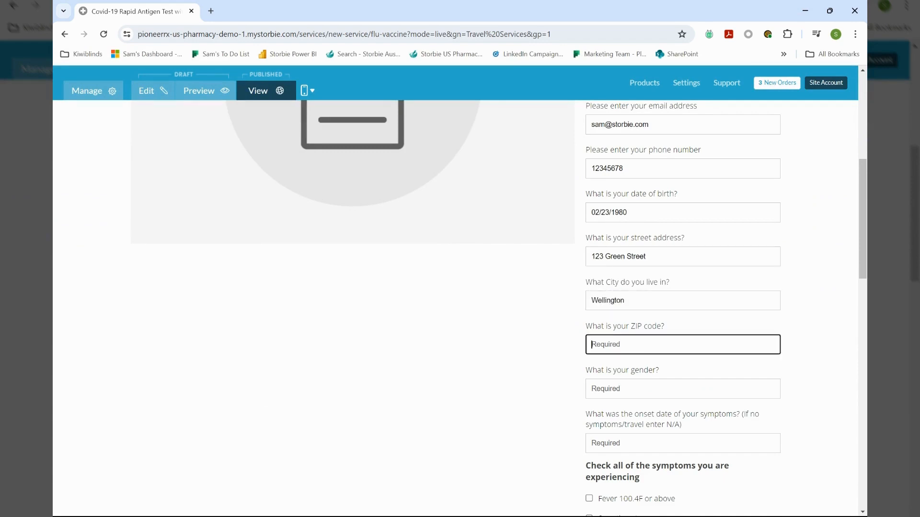
text(5010)
key(Tab)
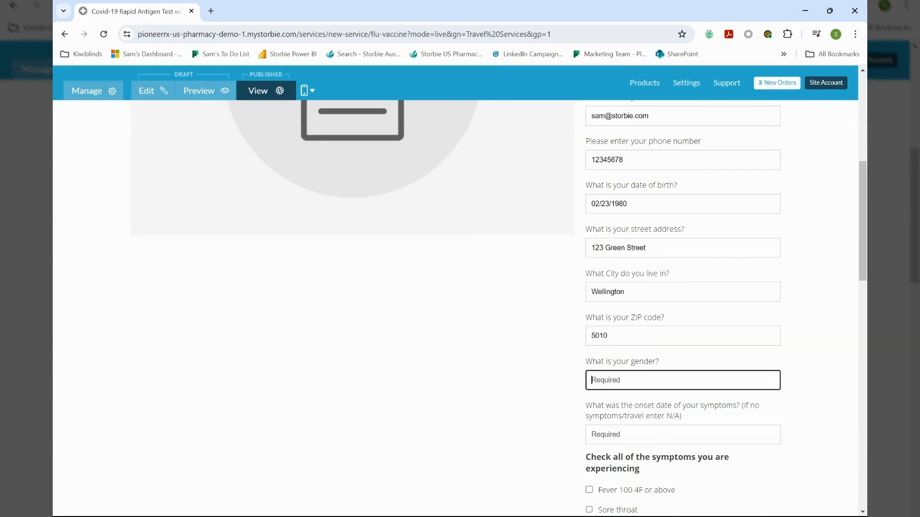
text(F)
key(Tab)
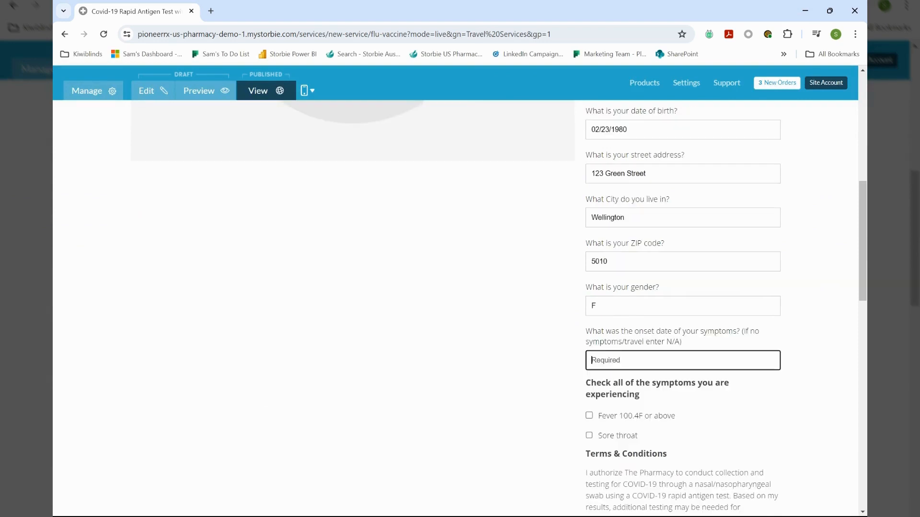
text(N/A)
scroll(455, 306, down, 2)
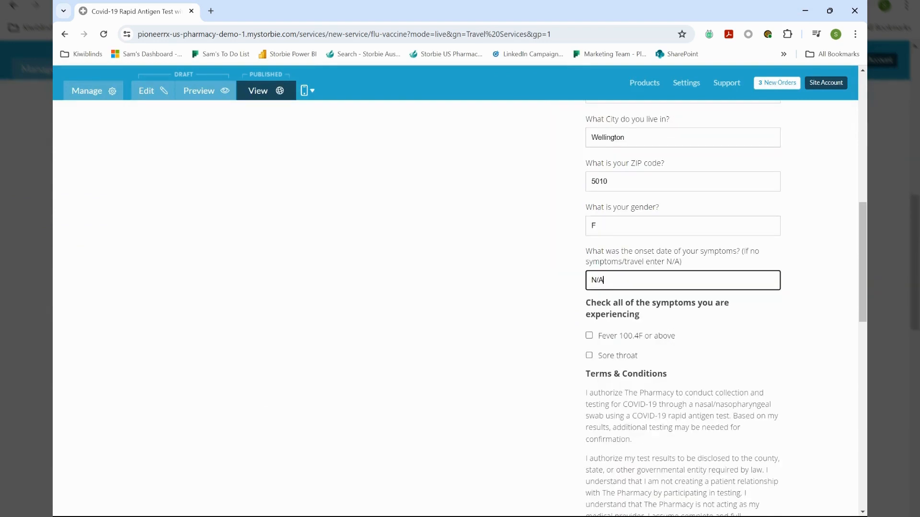
scroll(455, 306, down, 1)
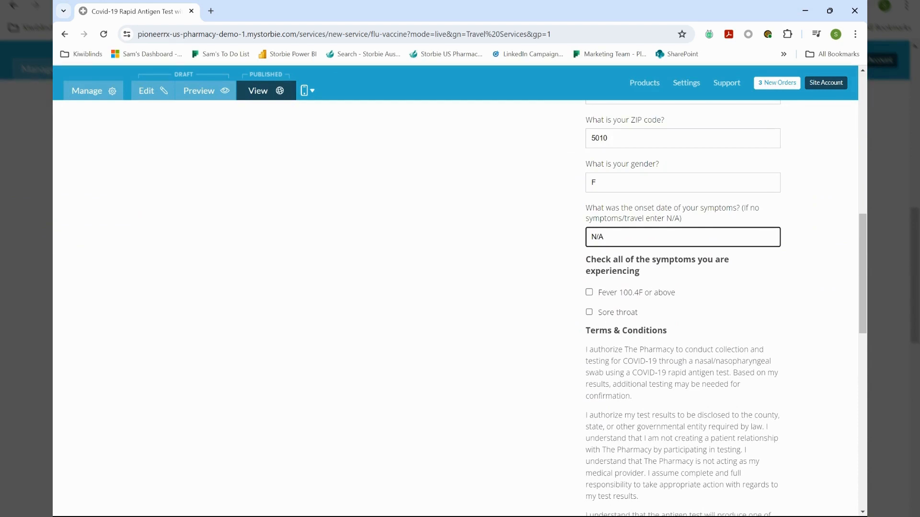
scroll(683, 307, down, 1)
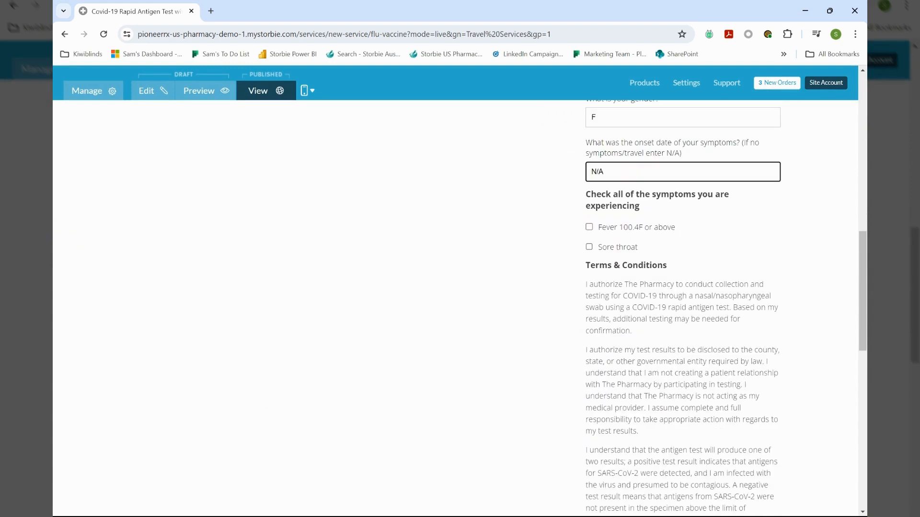
scroll(683, 307, down, 3)
scroll(682, 307, down, 4)
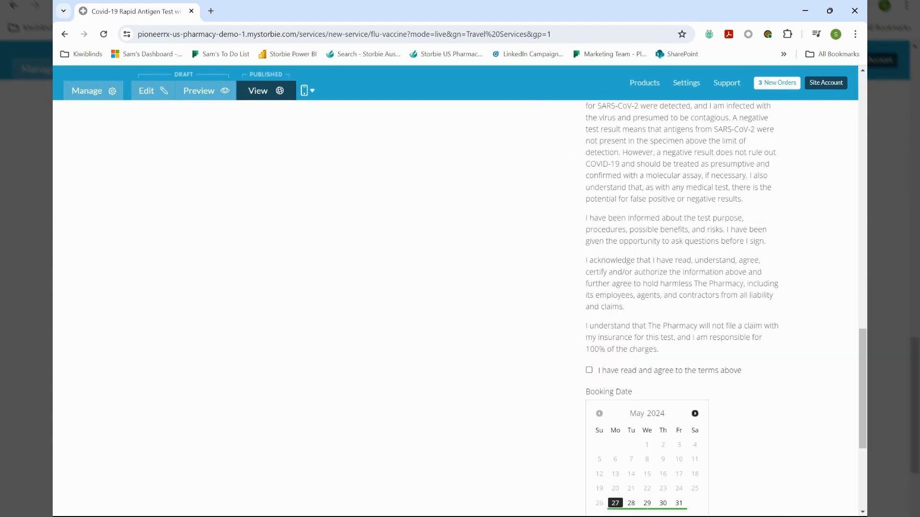
scroll(592, 287, down, 2)
Accept the terms, book the test for May 29 at 11:00 AM, and view the cart
click(590, 282)
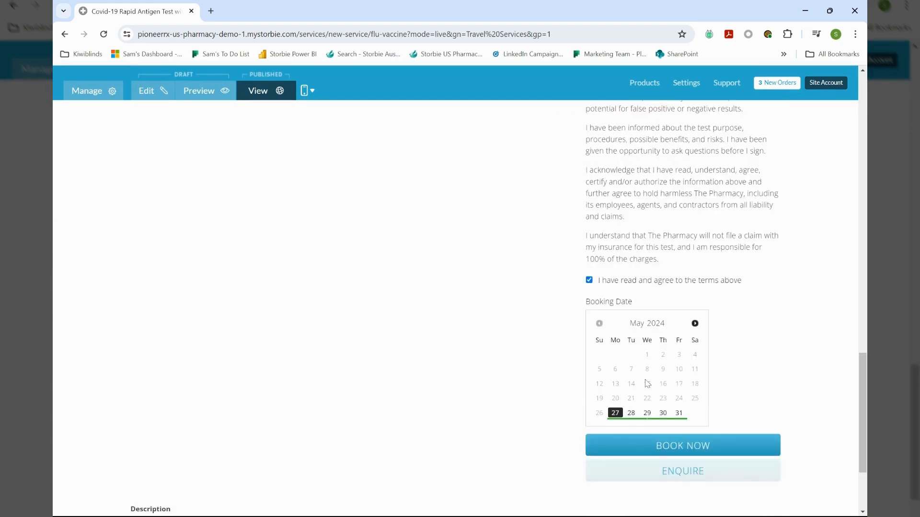
click(647, 413)
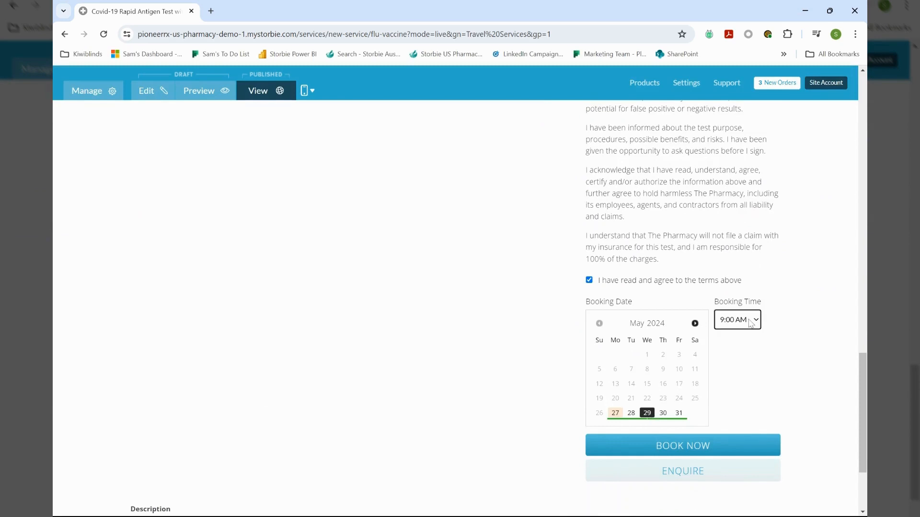
click(741, 375)
click(685, 446)
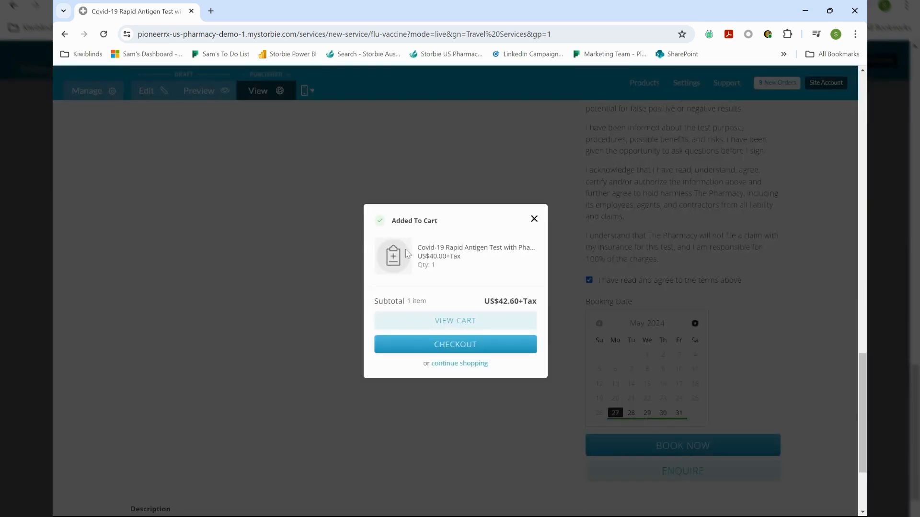
click(450, 326)
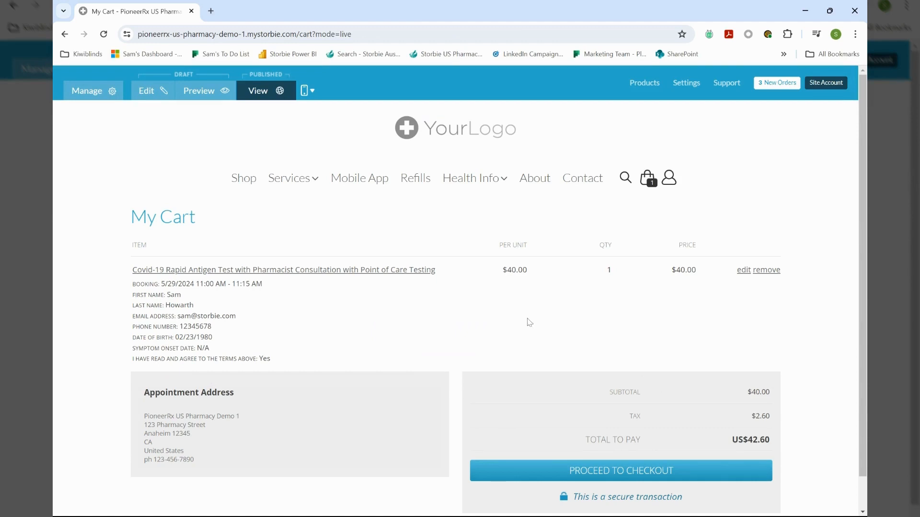
Check out as a guest, place the US$42.60 test order, and review the order summary
scroll(655, 408, down, 1)
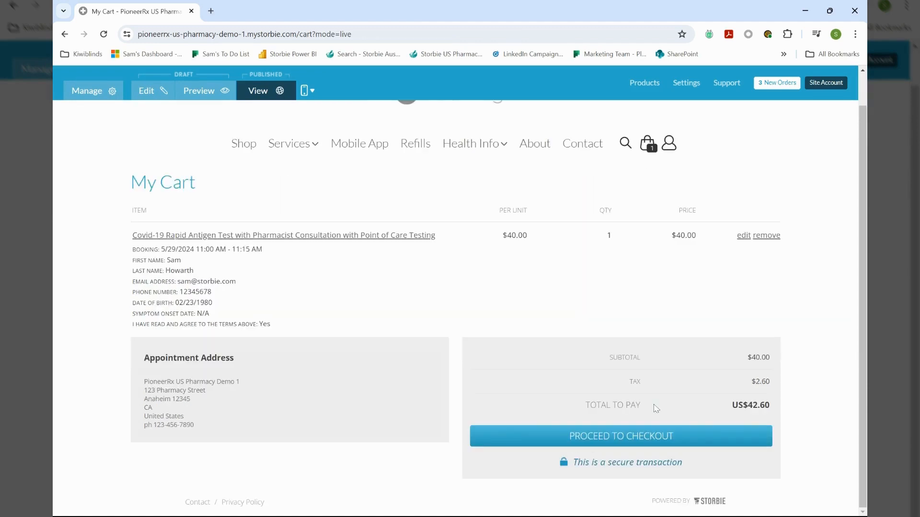
click(623, 445)
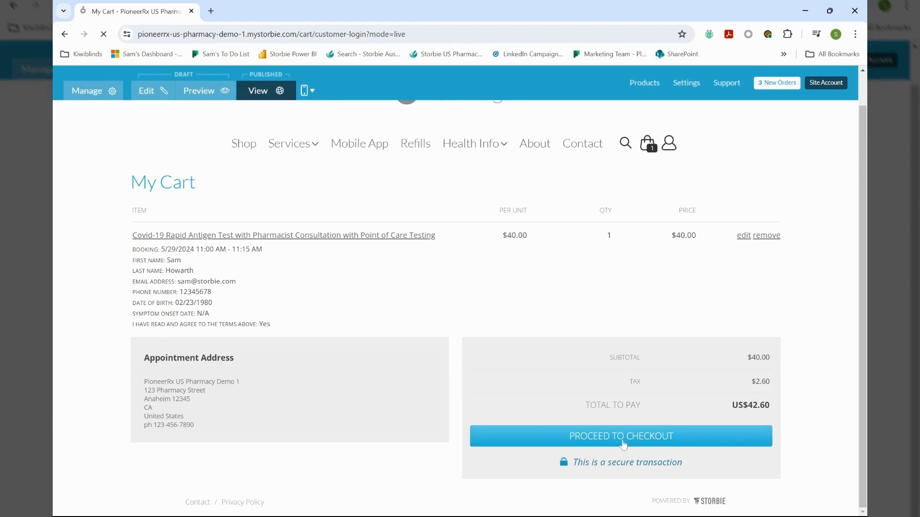
click(522, 278)
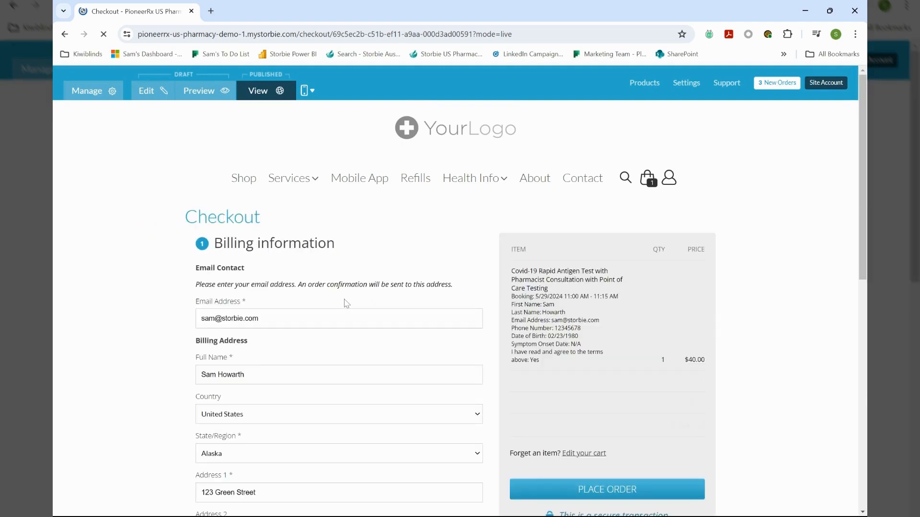
scroll(346, 304, down, 9)
scroll(346, 303, down, 2)
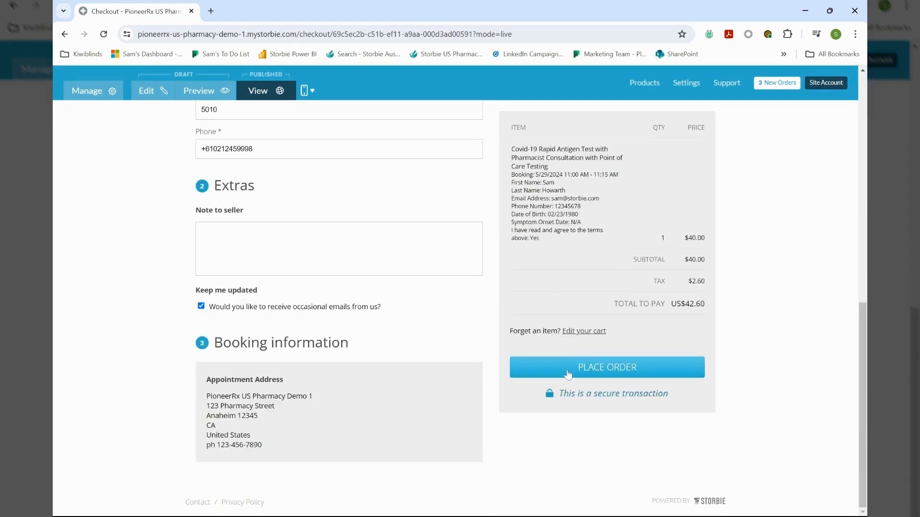
click(575, 369)
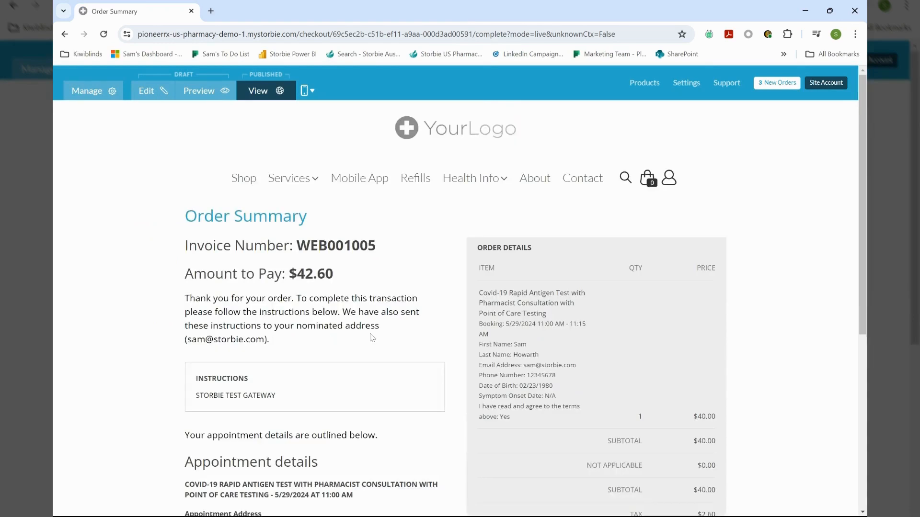
scroll(345, 316, down, 1)
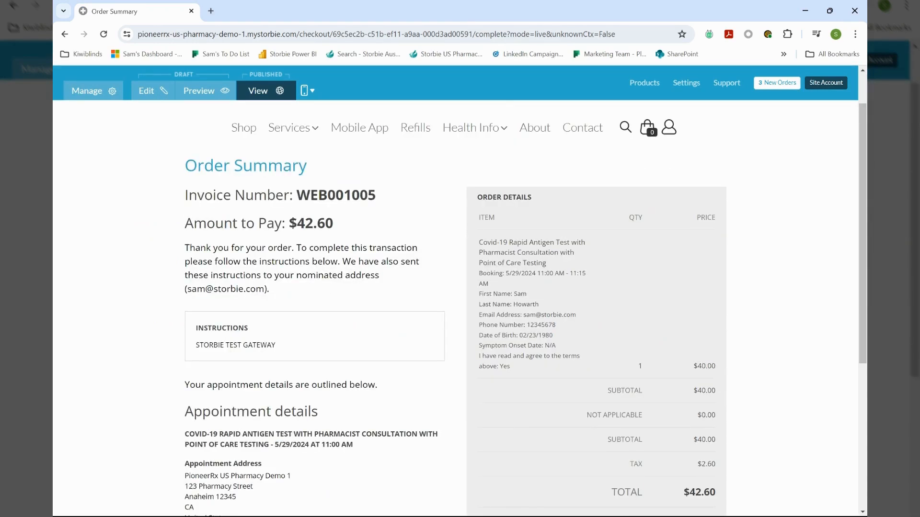
scroll(624, 365, down, 1)
scroll(714, 352, down, 2)
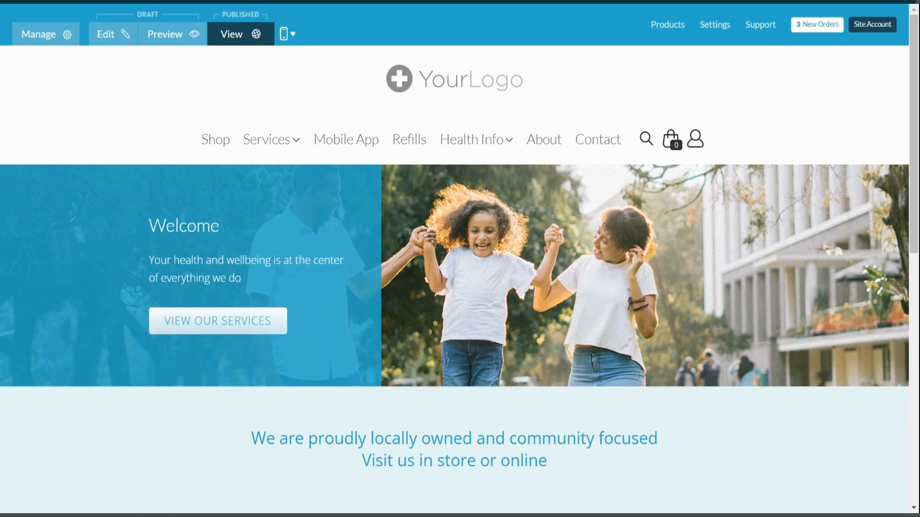
From the Manage dashboard, open Bookings and list its Services
click(54, 44)
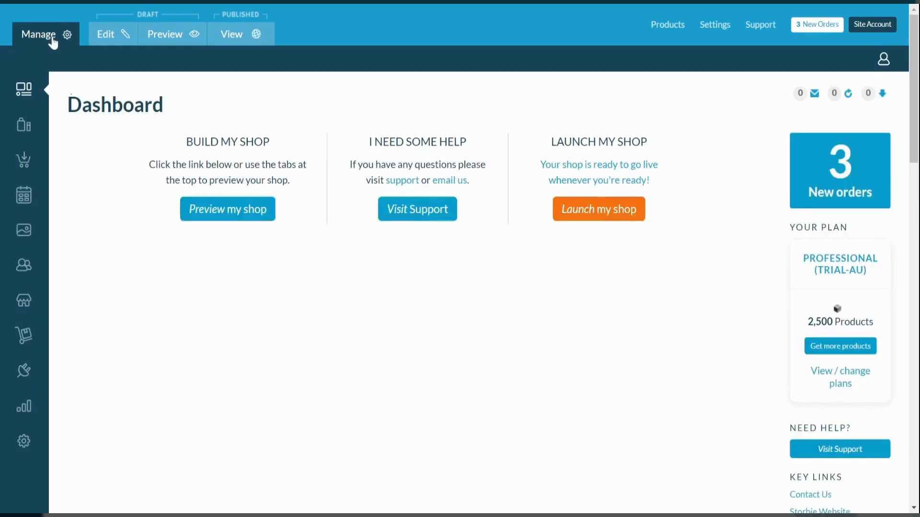
click(25, 196)
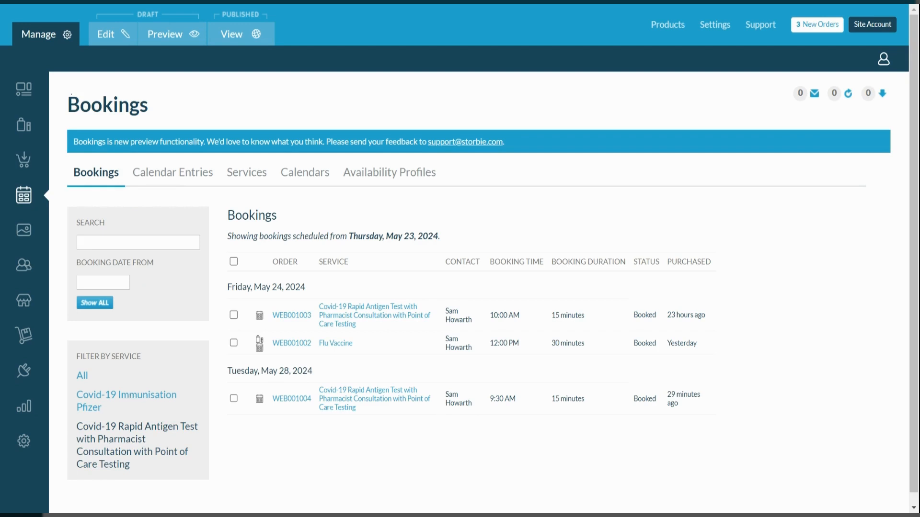
click(246, 181)
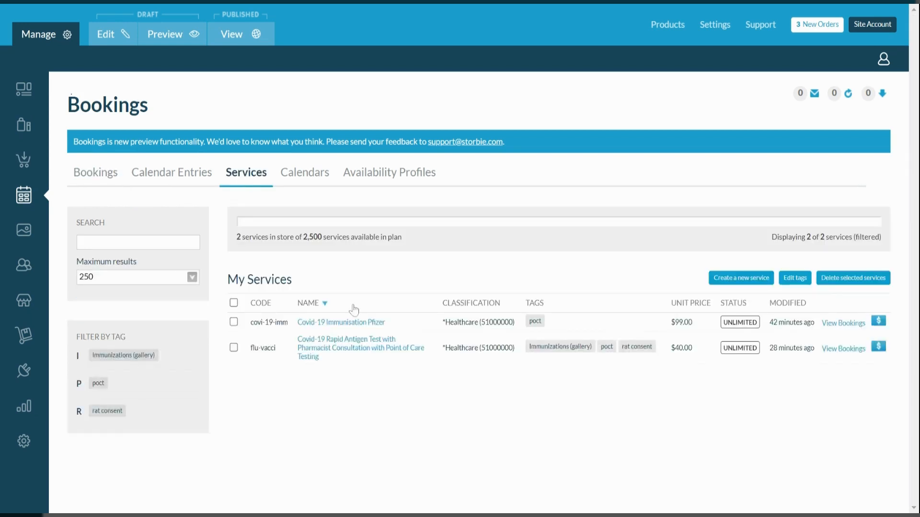
Create a new bookable service named 'Ear Piercing'
click(729, 282)
text(Ear P)
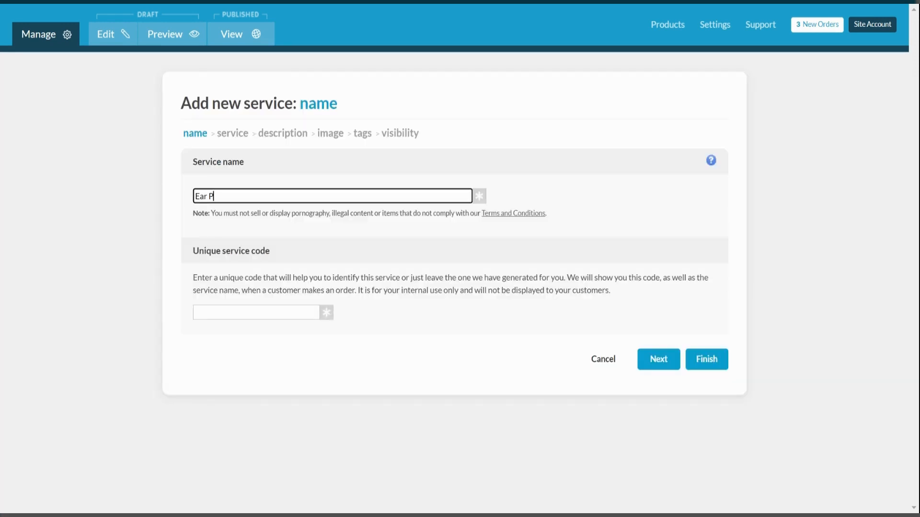
text(iercing)
click(671, 367)
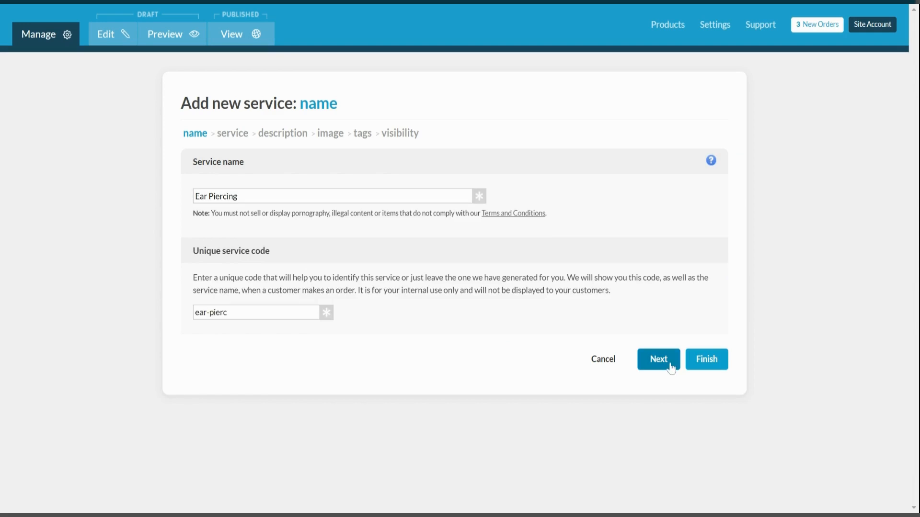
Set a 20-minute duration and slots, 5-minute padding before and after, and add the Standard (Room) calendar
click(355, 198)
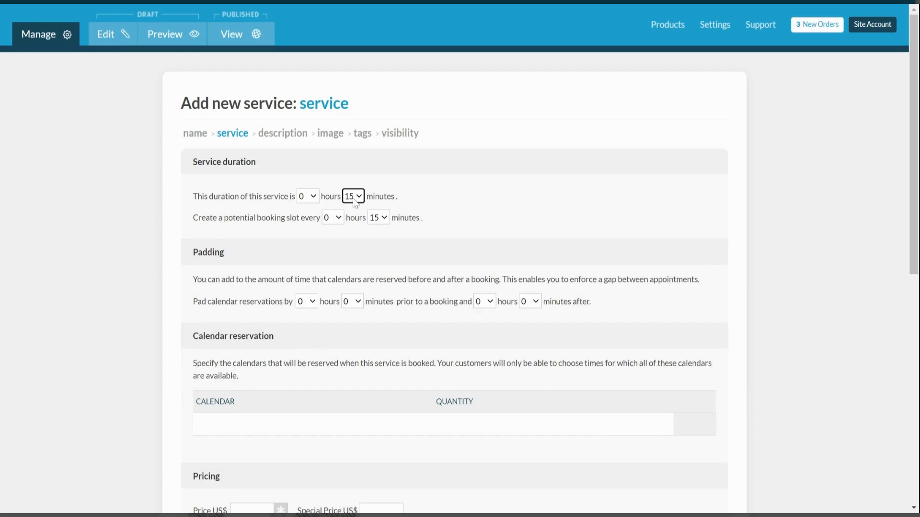
click(352, 257)
click(384, 220)
click(382, 277)
scroll(381, 277, down, 2)
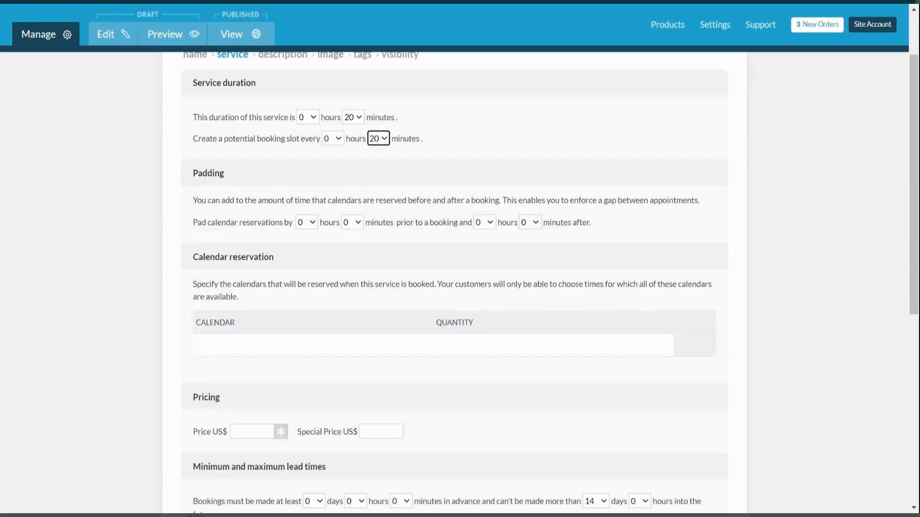
click(355, 220)
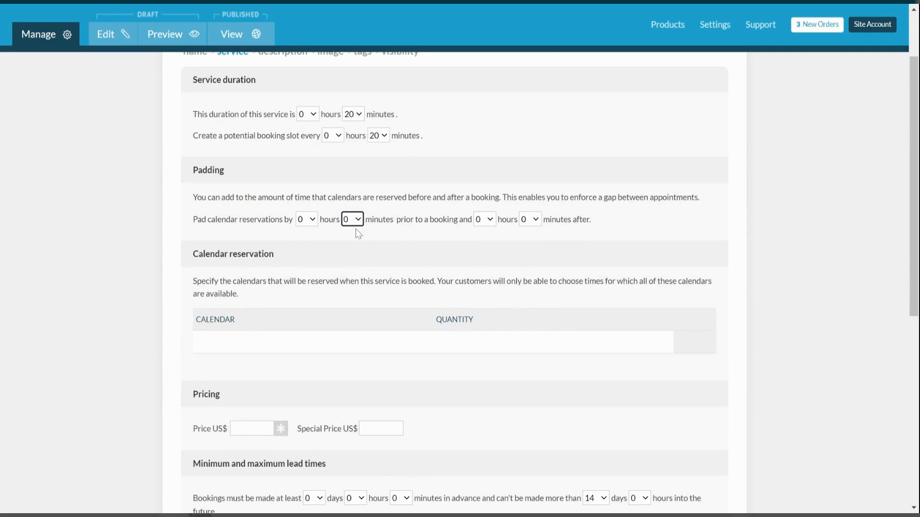
click(533, 221)
key(5)
scroll(464, 262, down, 1)
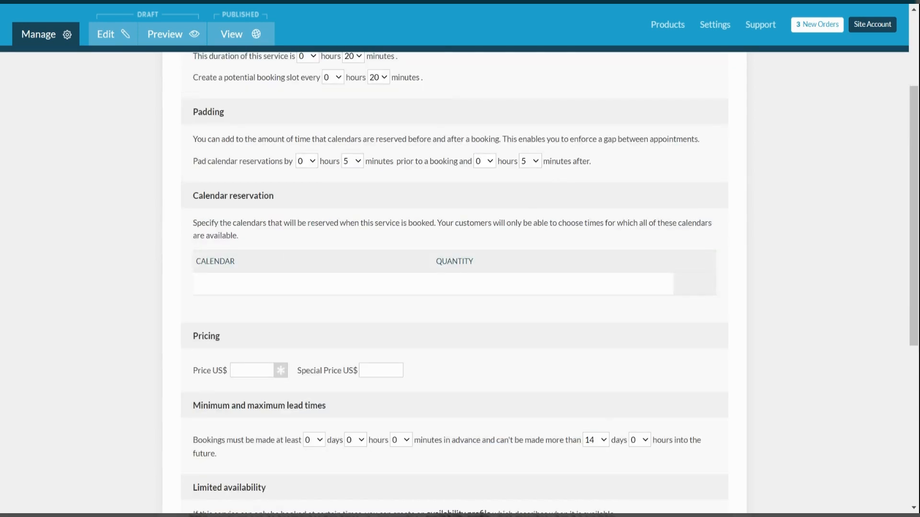
click(244, 283)
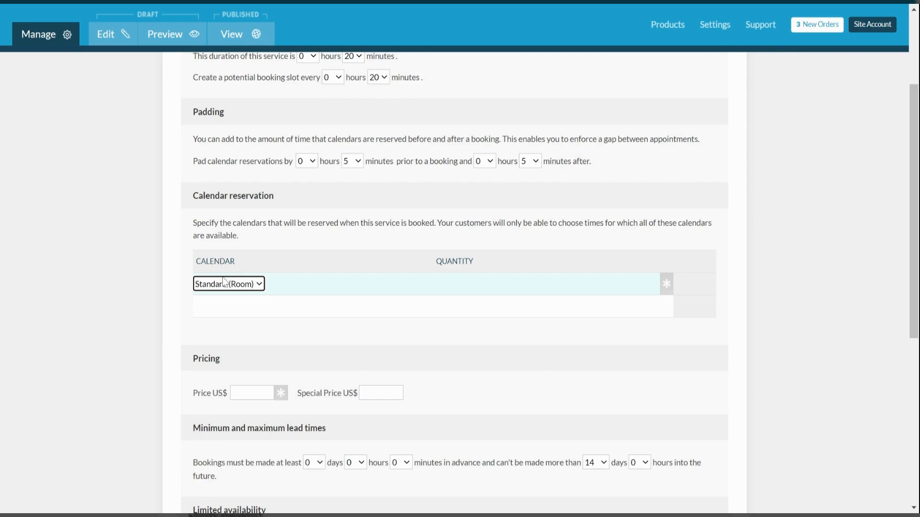
scroll(234, 292, down, 1)
Price the service at US$20 with 2 hours' minimum notice and a 14-day booking horizon
scroll(243, 298, down, 2)
click(252, 313)
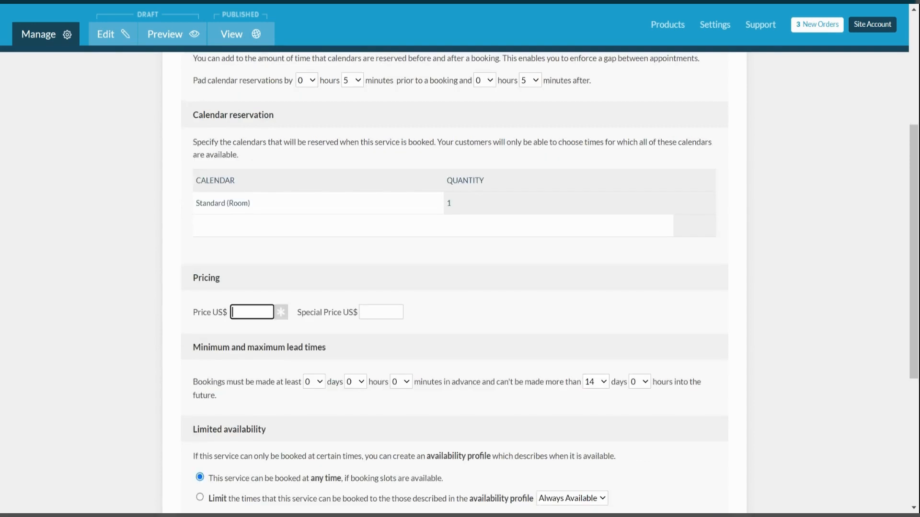
text(20)
scroll(454, 287, down, 3)
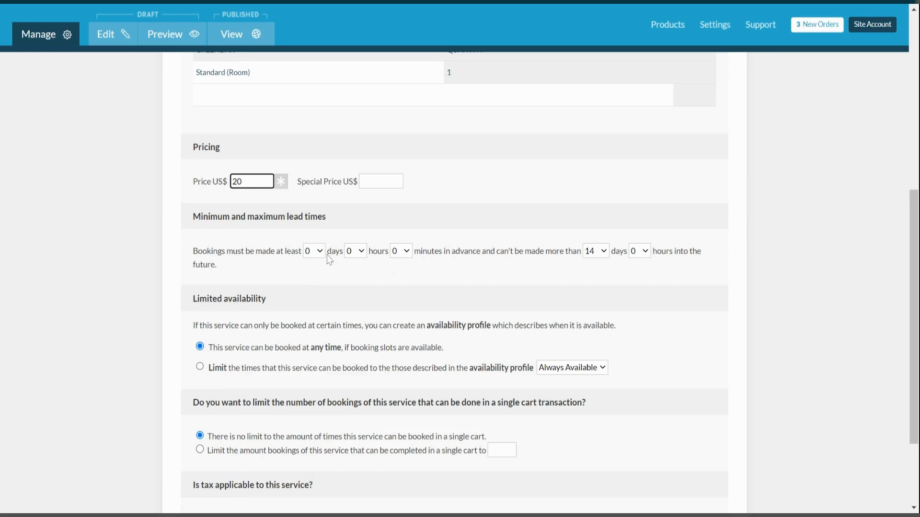
click(359, 255)
click(365, 276)
click(605, 256)
click(617, 264)
Limit availability to the Opening Hours profile and continue to the description step
scroll(650, 356, down, 2)
scroll(650, 355, down, 1)
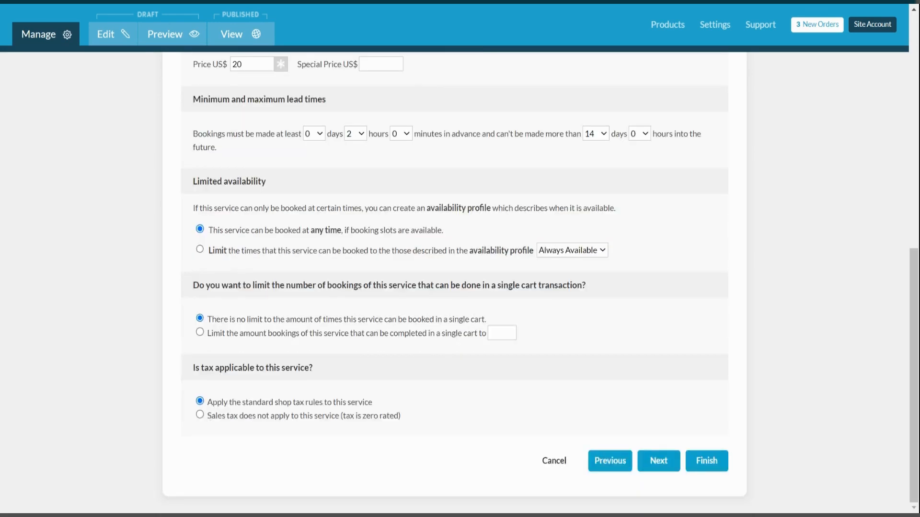
click(199, 250)
scroll(454, 282, up, 3)
scroll(438, 231, up, 3)
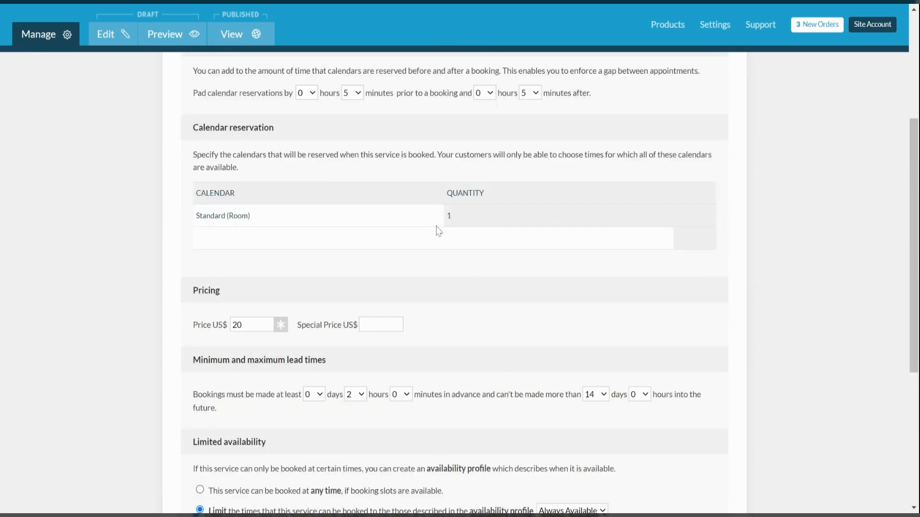
scroll(547, 243, down, 5)
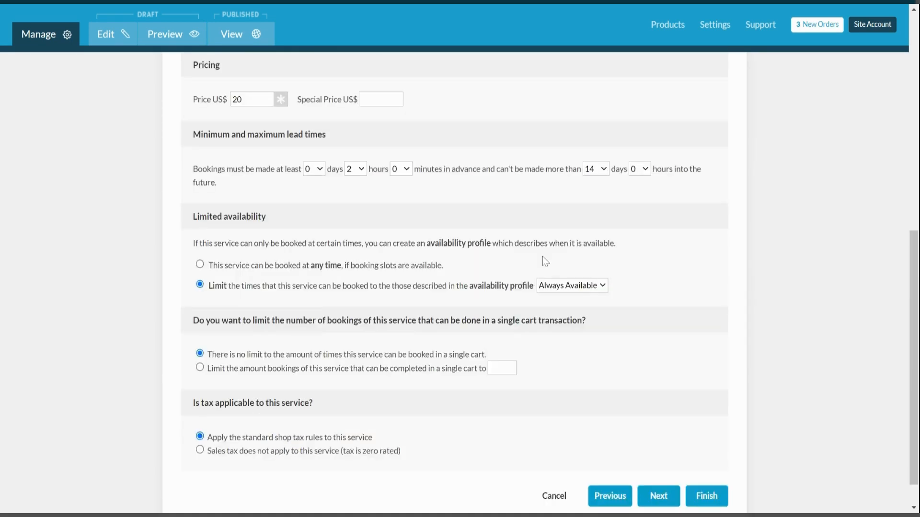
click(590, 286)
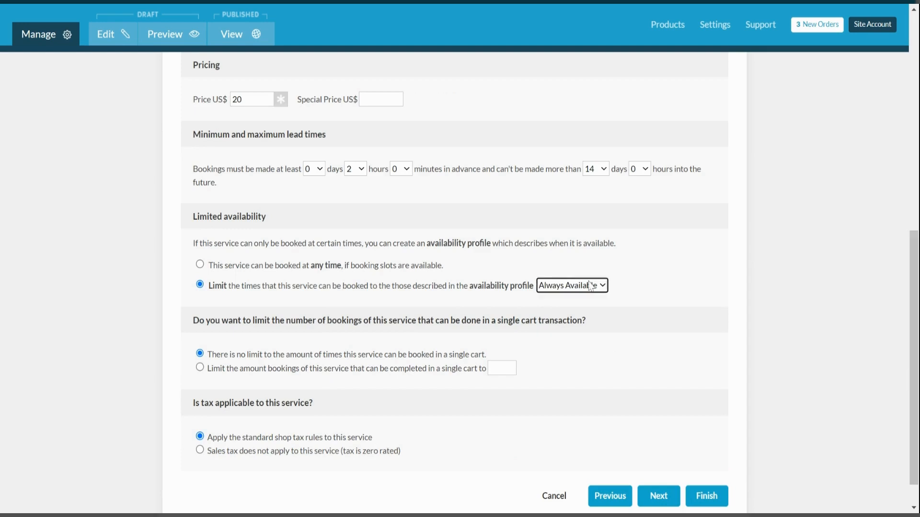
click(580, 293)
click(657, 299)
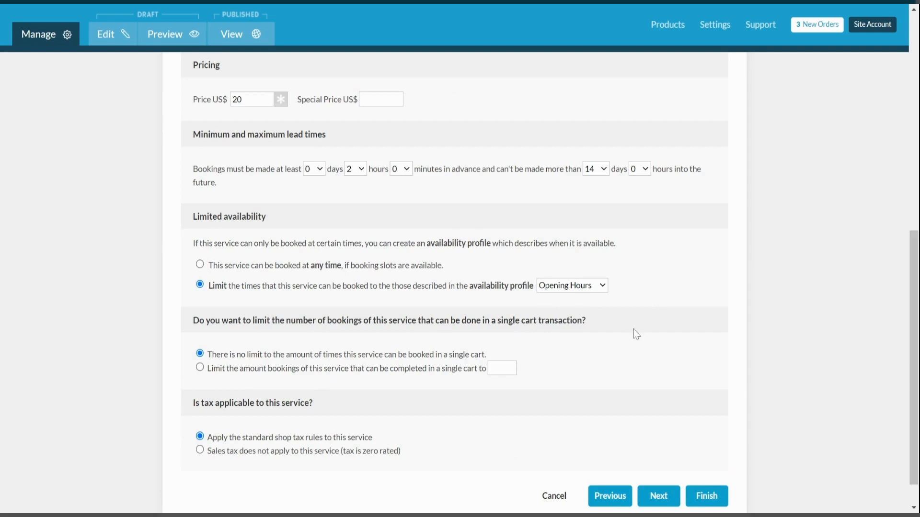
scroll(636, 334, down, 1)
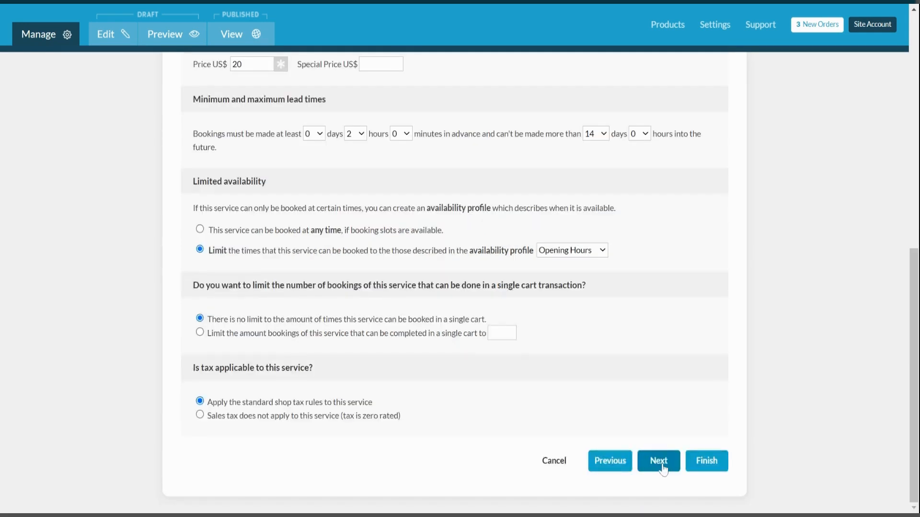
click(662, 469)
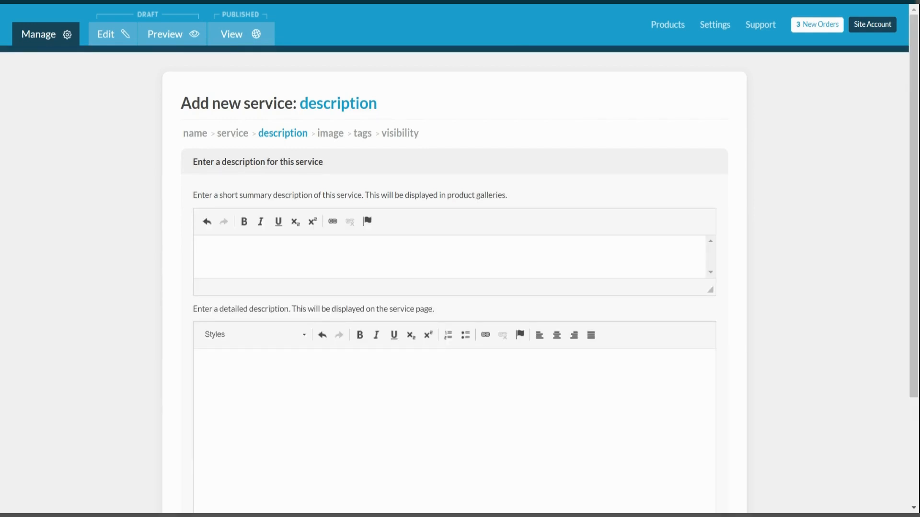
Skip the service description and move to the images step
scroll(454, 287, down, 3)
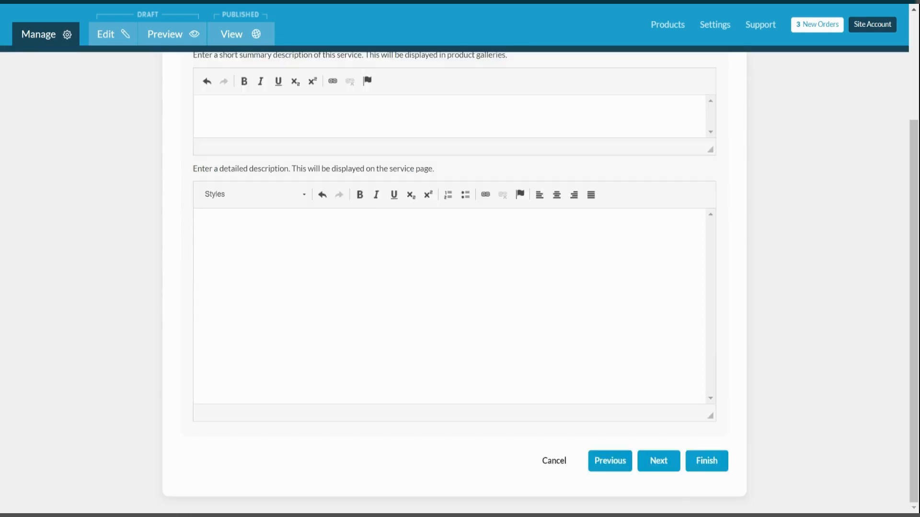
scroll(455, 287, up, 1)
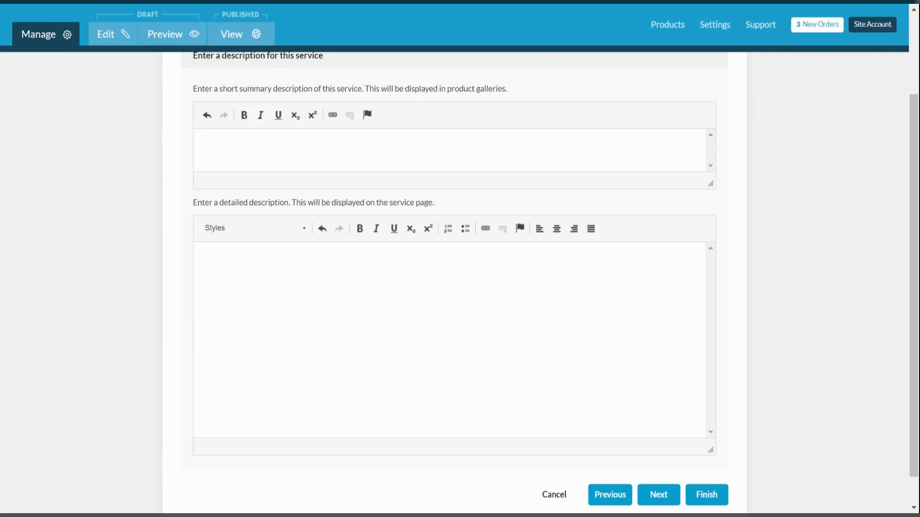
click(659, 494)
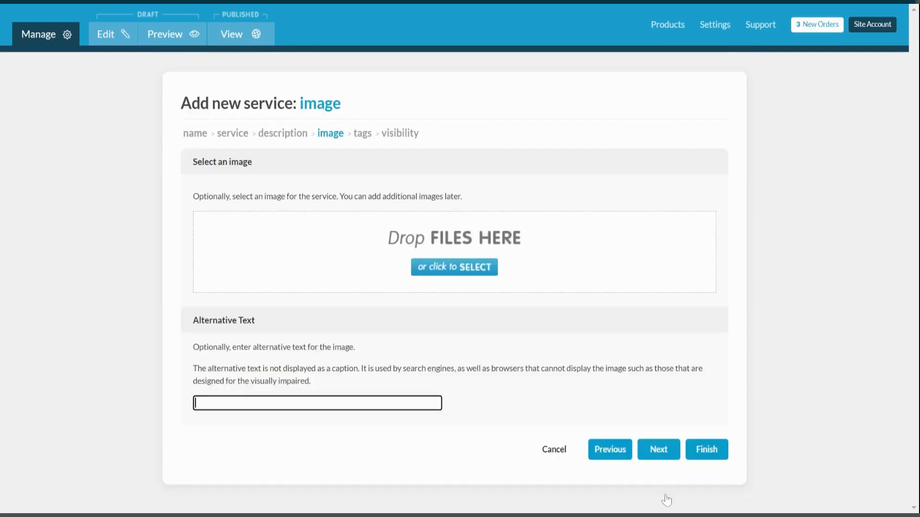
Attach the piercing icon found by searching 'pier' and finish creating the service
click(463, 268)
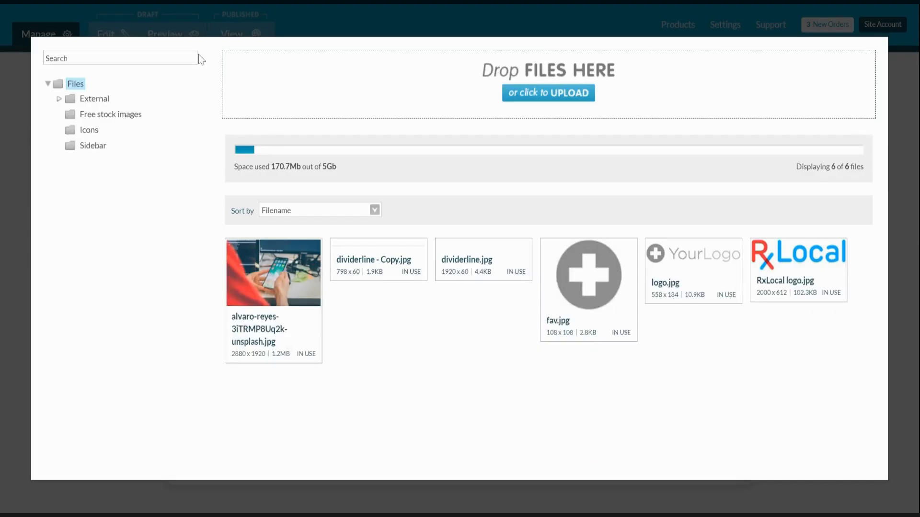
click(195, 57)
text(pier)
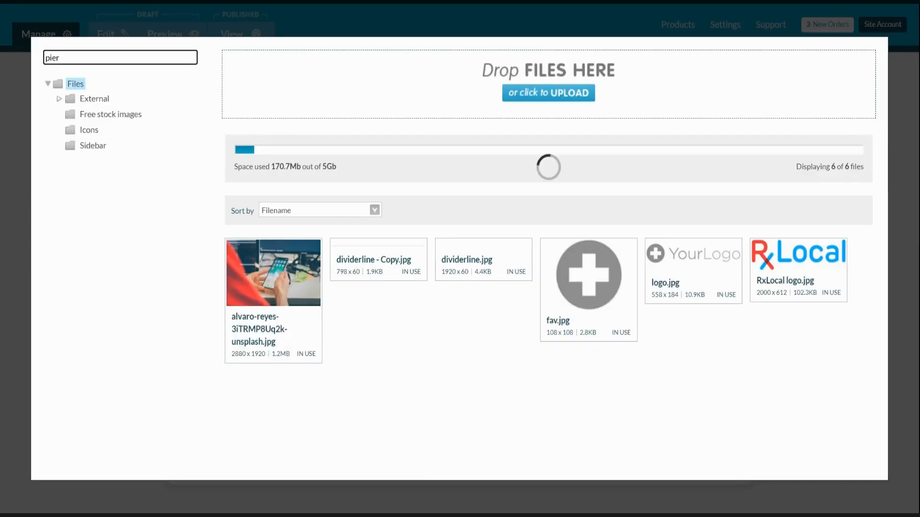
click(292, 254)
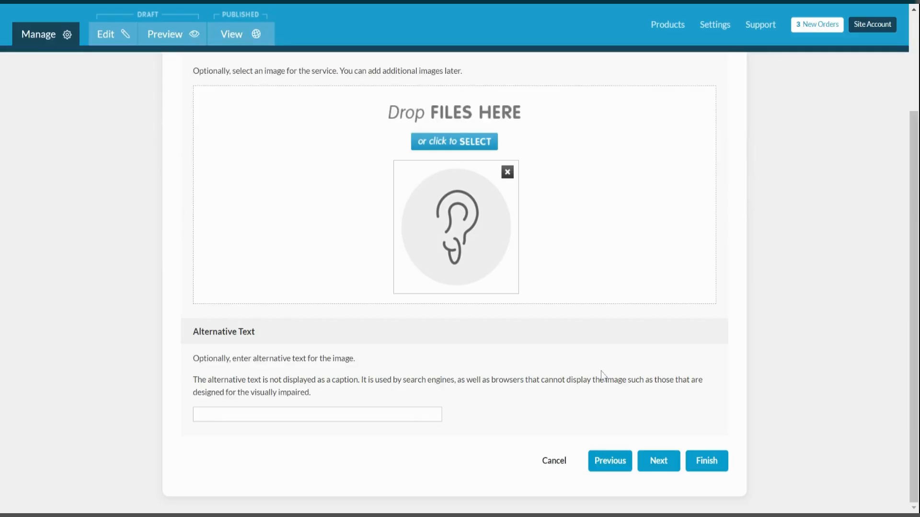
click(659, 461)
scroll(574, 363, down, 1)
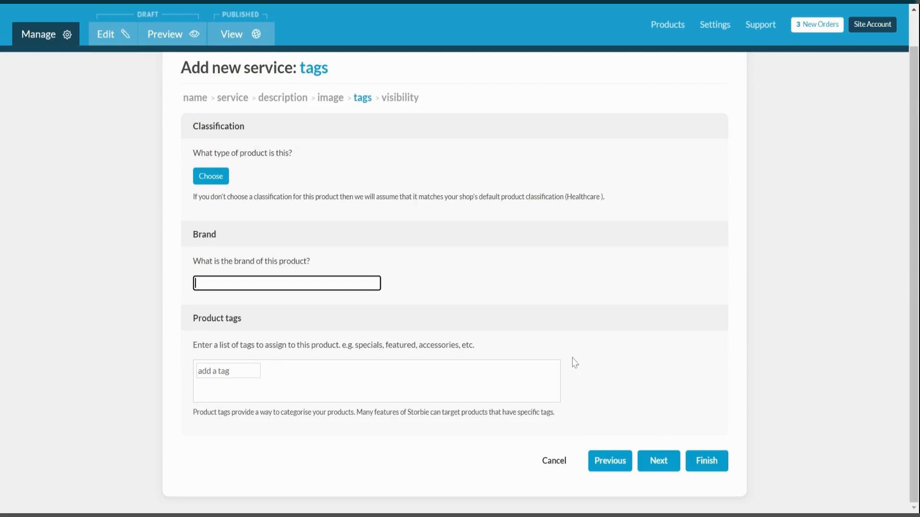
click(705, 466)
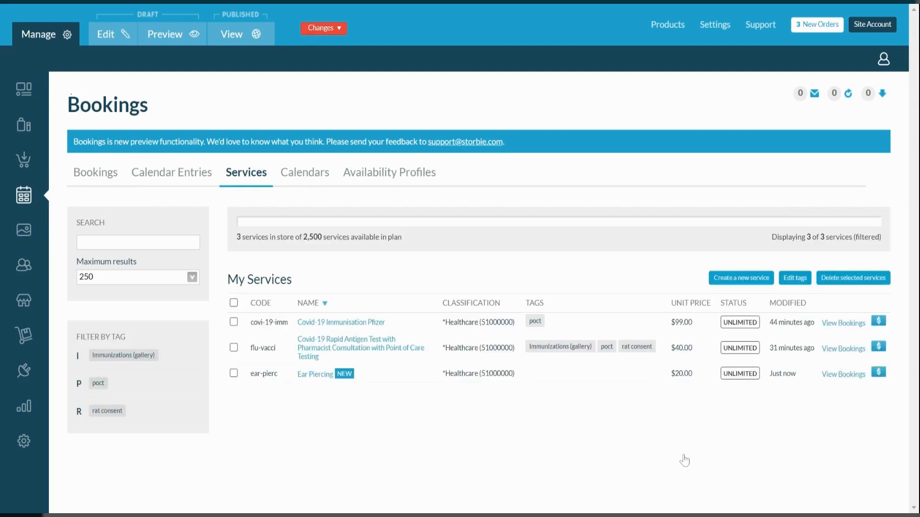
Publish all pending changes and open the Ear Piercing service page
mouse_move(332, 32)
click(332, 54)
click(318, 377)
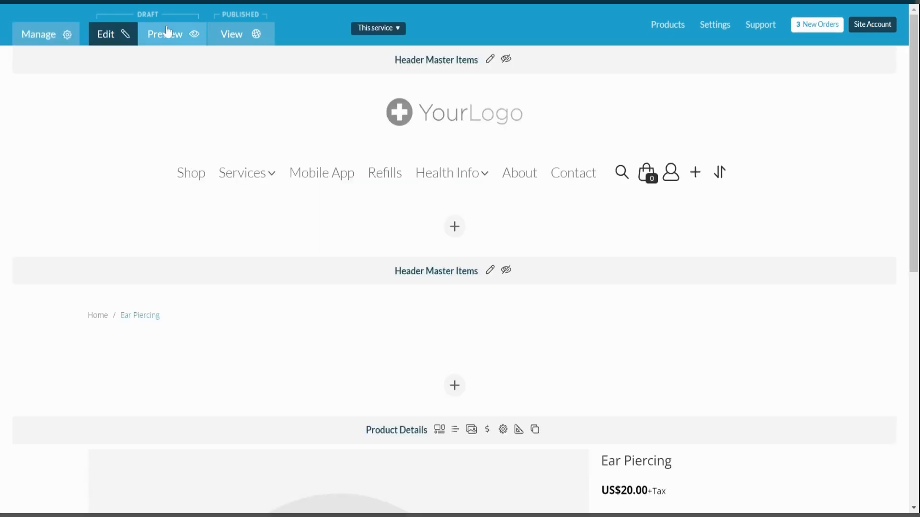
Preview the Ear Piercing booking page, try May 29 at 10:00 AM, then return to the dashboard
click(167, 32)
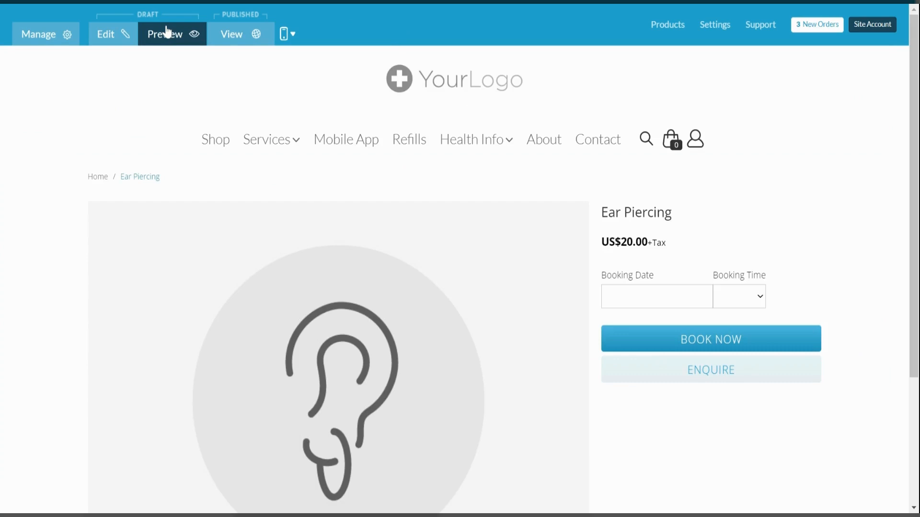
scroll(384, 407, down, 2)
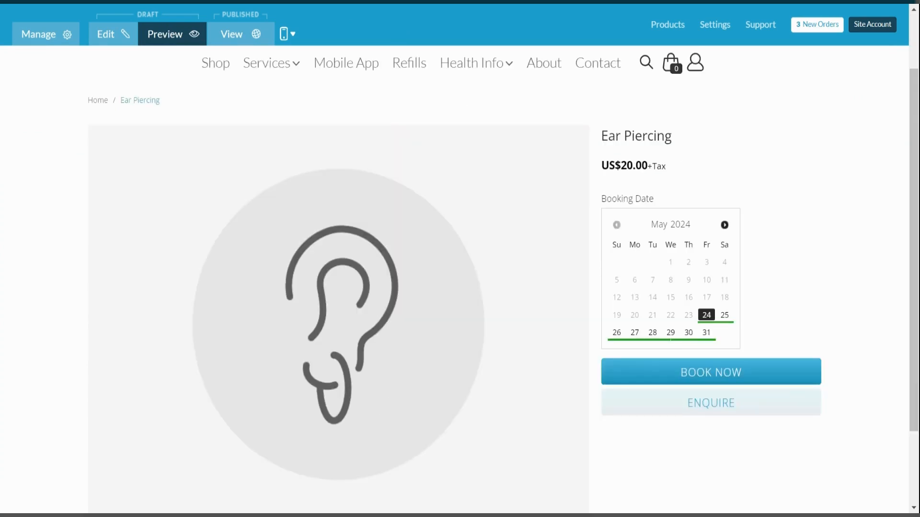
scroll(520, 310, down, 2)
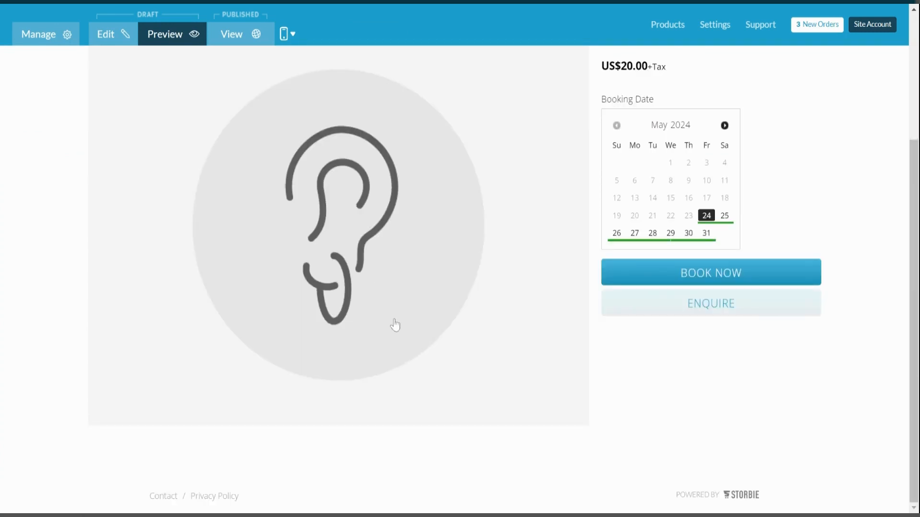
scroll(635, 287, up, 1)
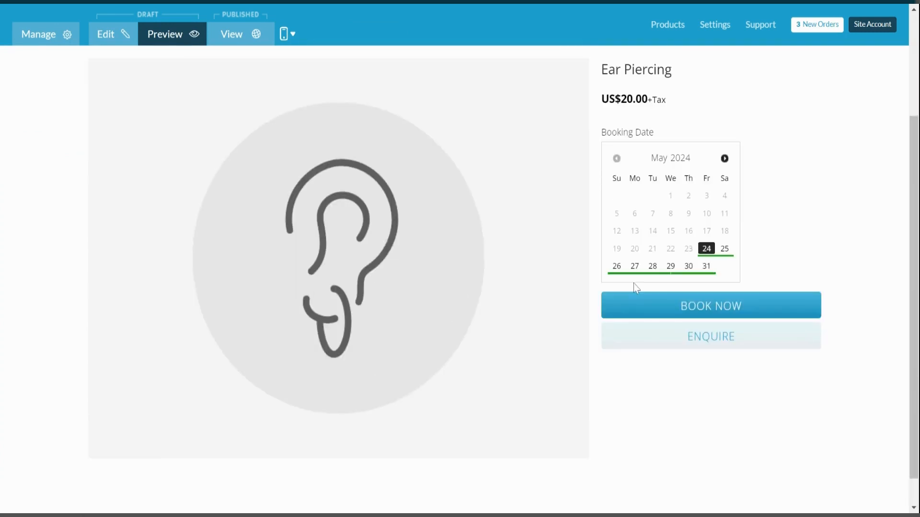
click(670, 266)
click(780, 157)
click(776, 198)
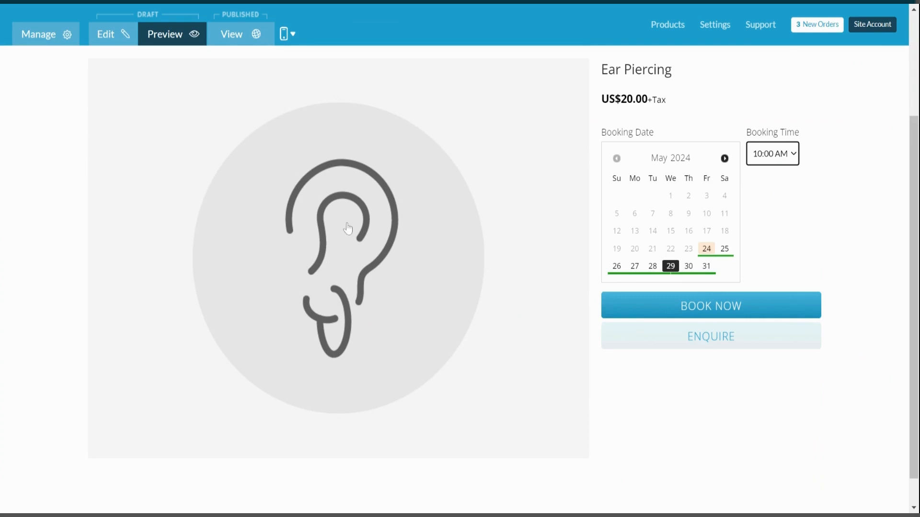
click(47, 37)
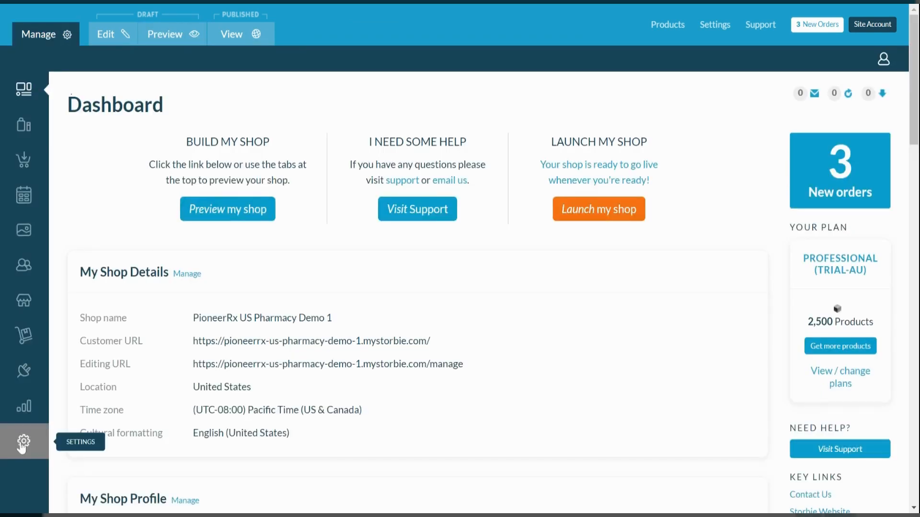
Save the Standard Customer Information Form's settings under Settings > Forms > Order & Product Forms
click(21, 441)
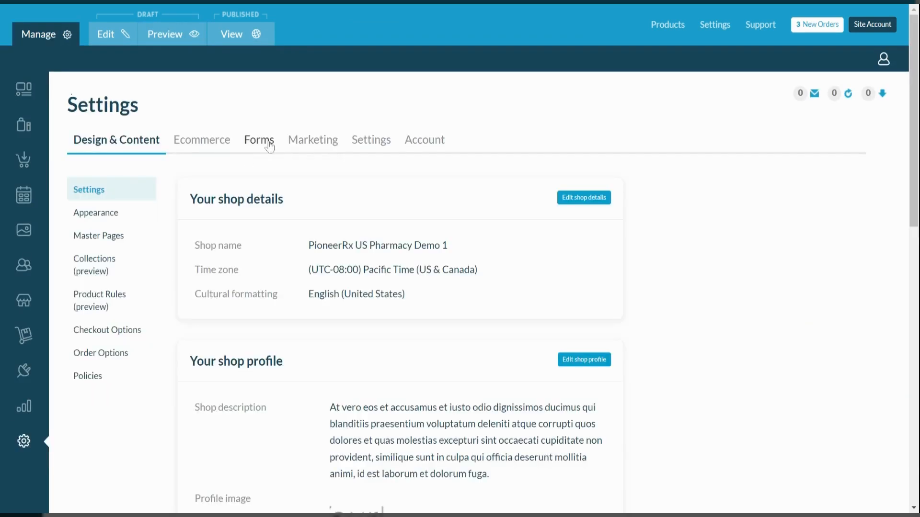
click(259, 141)
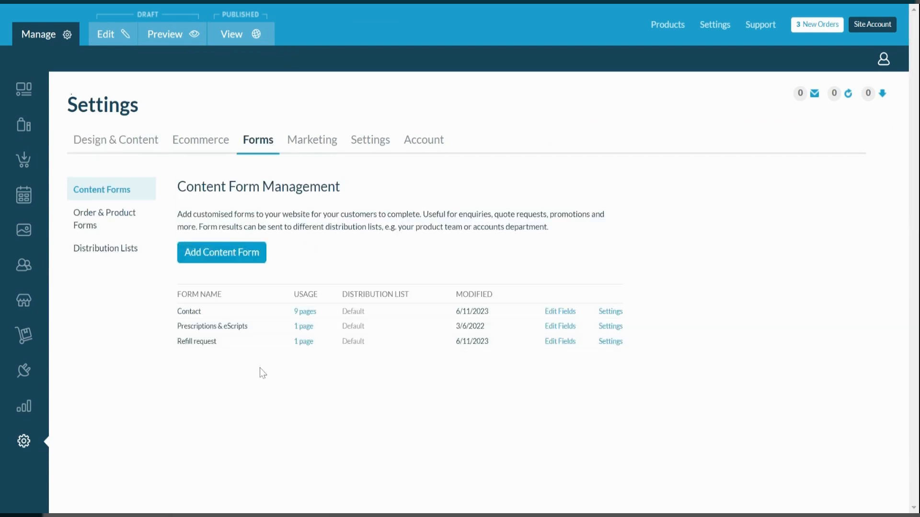
click(111, 220)
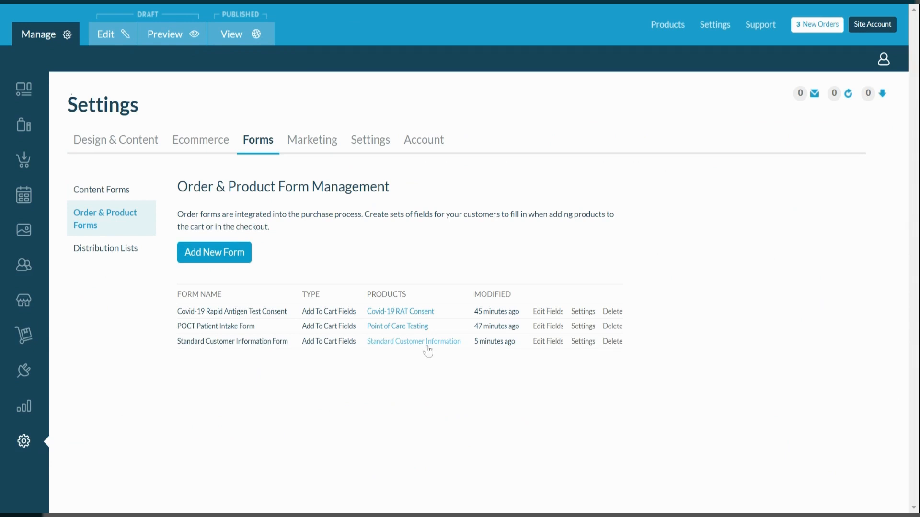
click(581, 342)
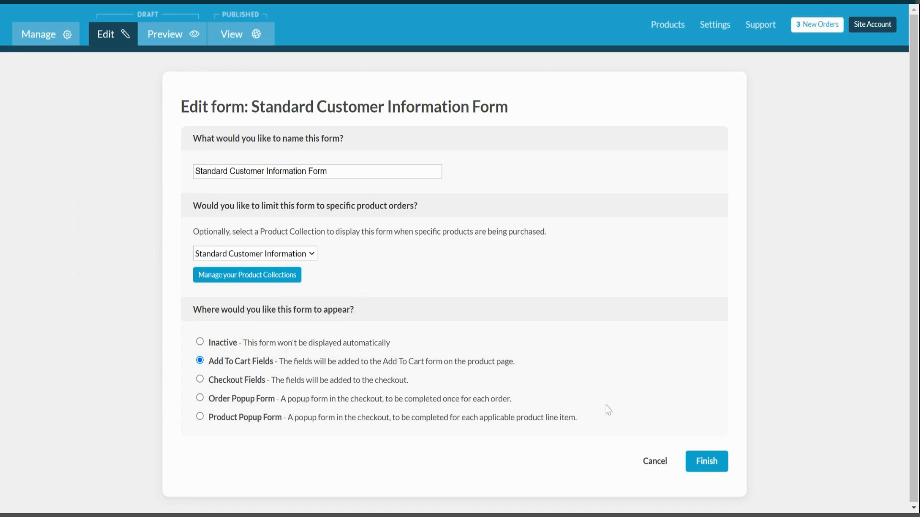
click(706, 462)
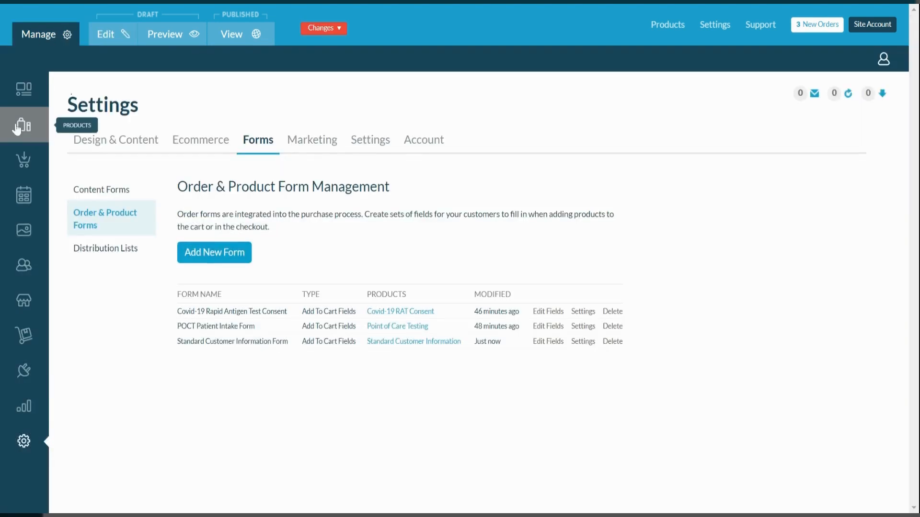
Tag the Ear Piercing service with 'standard customer information' and publish the changes
click(25, 196)
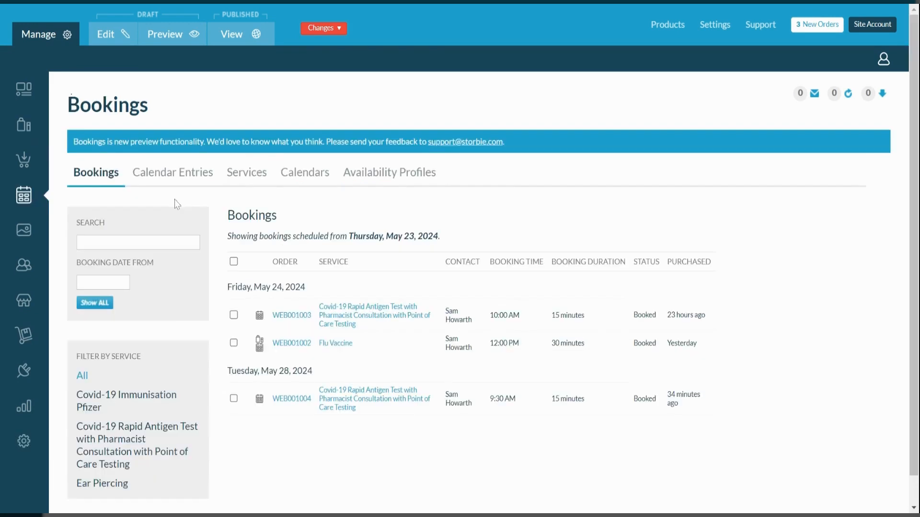
click(240, 177)
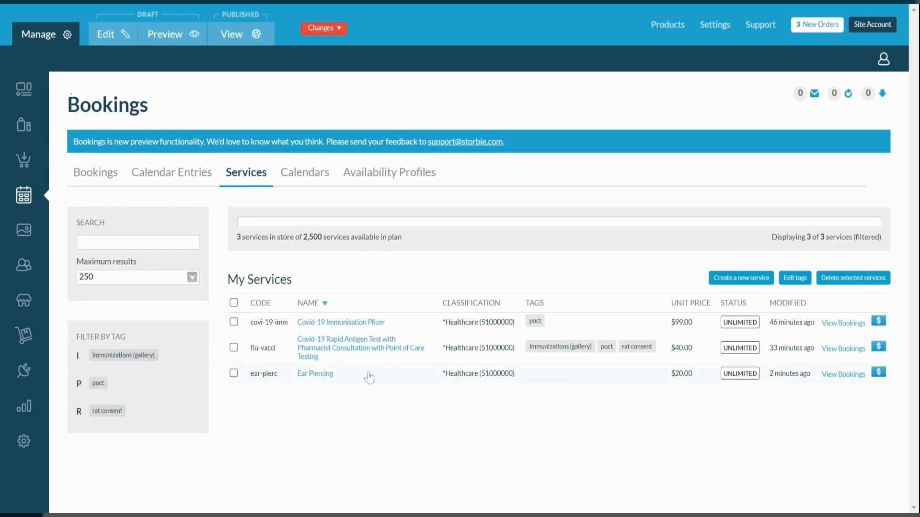
click(796, 282)
scroll(513, 374, down, 1)
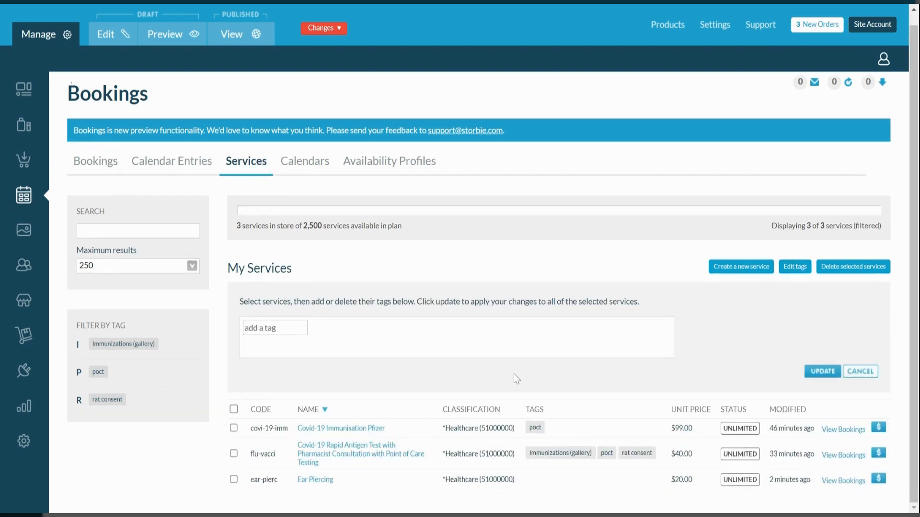
click(234, 479)
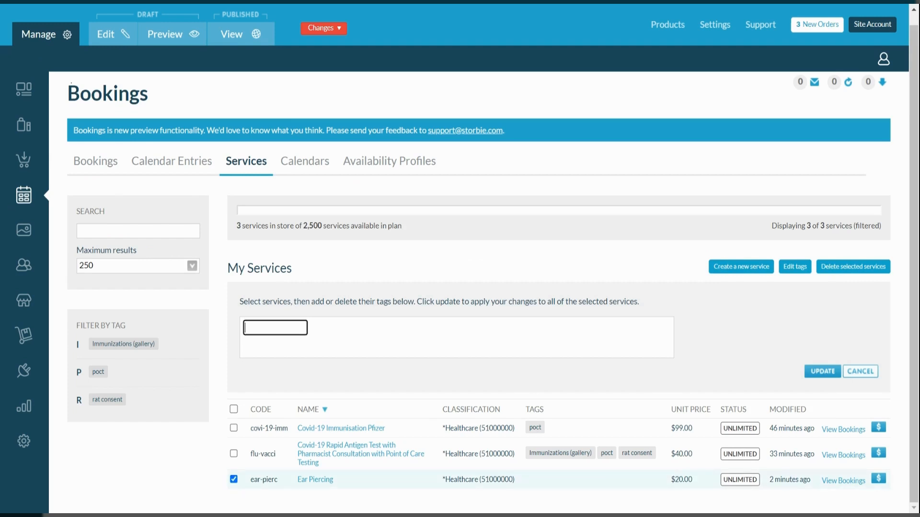
text(standard cu)
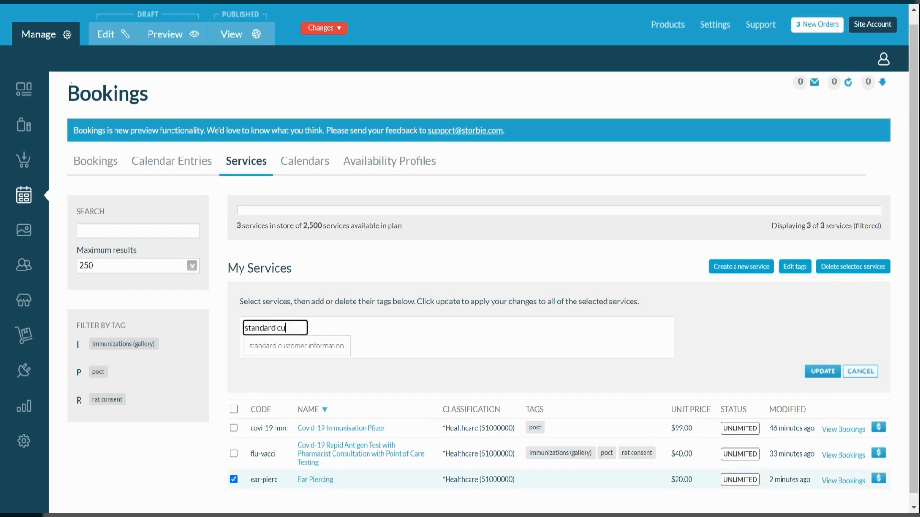
text(stomer)
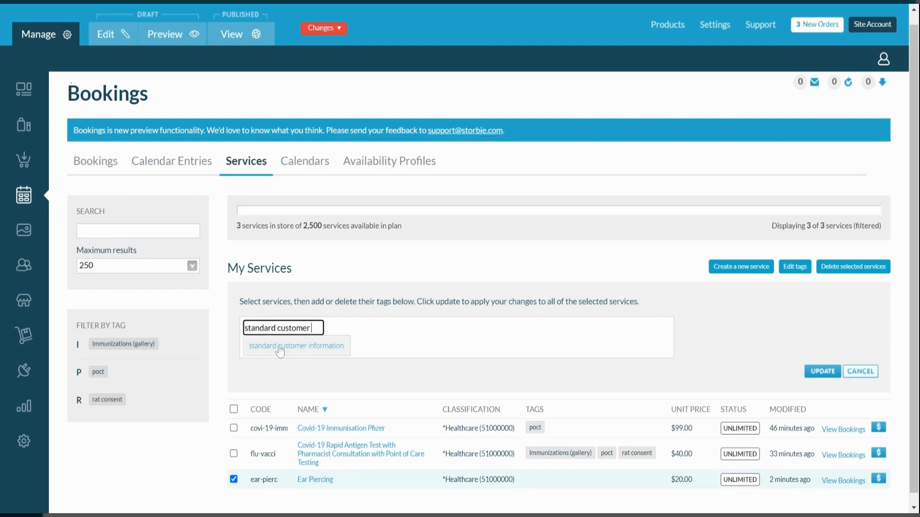
click(280, 352)
click(822, 372)
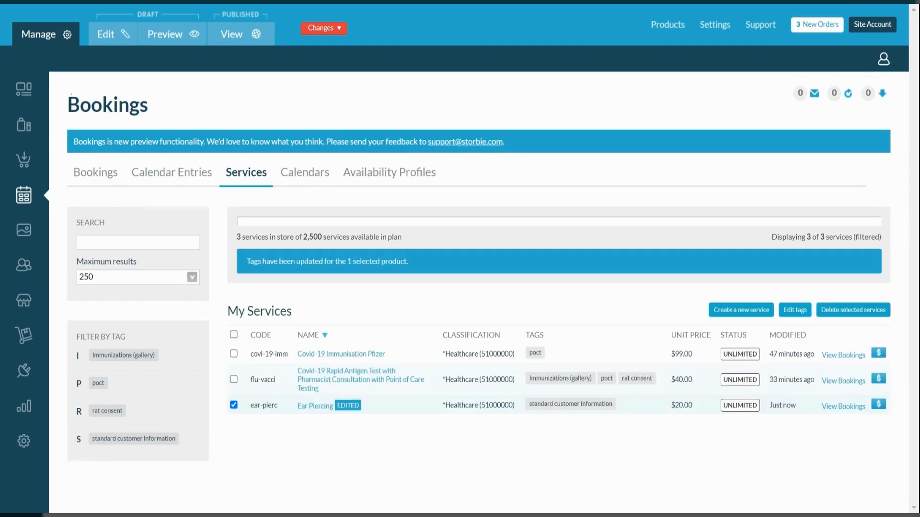
click(335, 29)
click(336, 67)
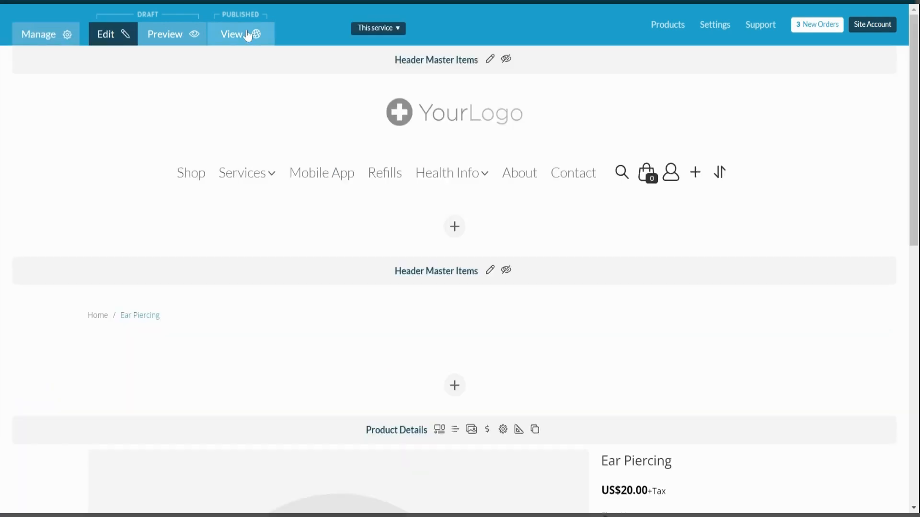
Try booking Ear Piercing for May 25 on the live page, then return to the Dashboard
click(247, 36)
scroll(449, 291, down, 2)
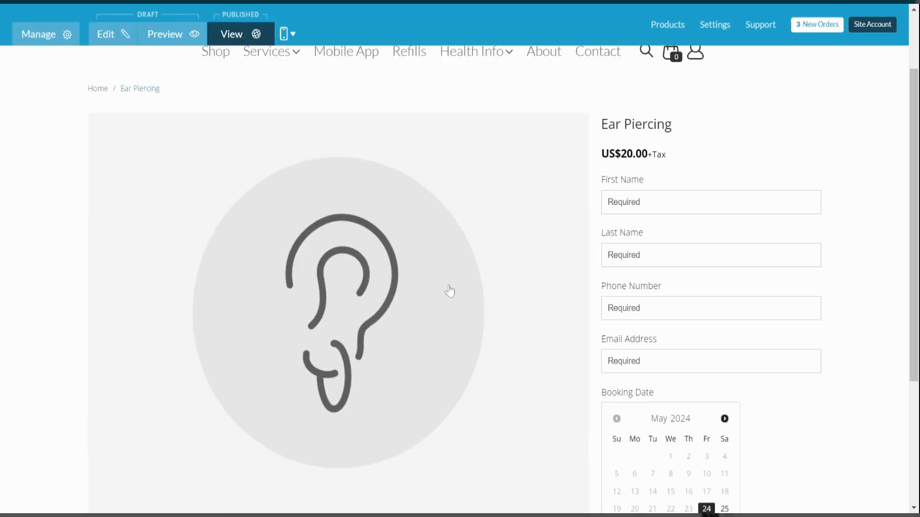
scroll(664, 391, down, 3)
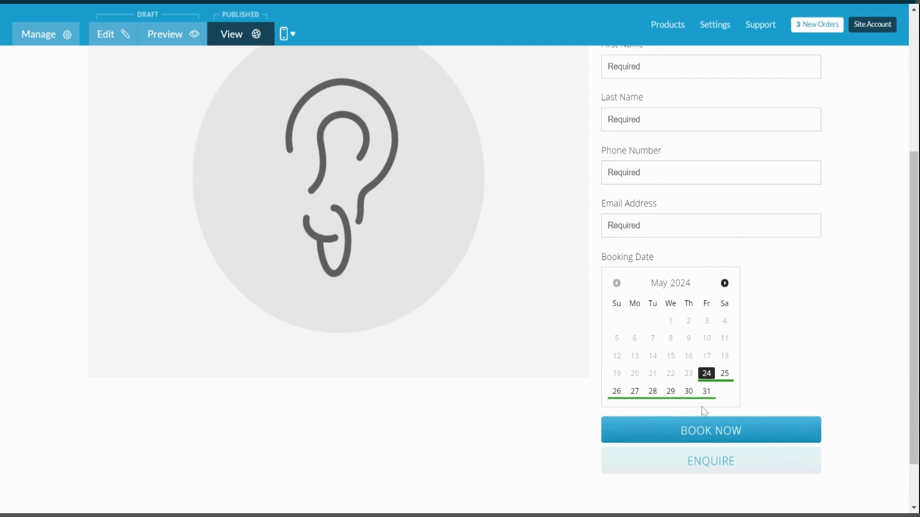
scroll(685, 189, up, 2)
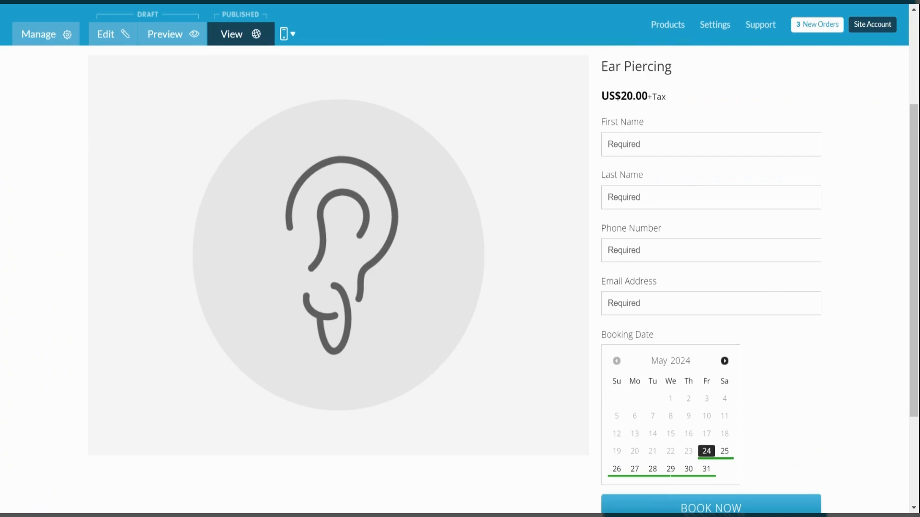
scroll(721, 357, down, 2)
click(724, 369)
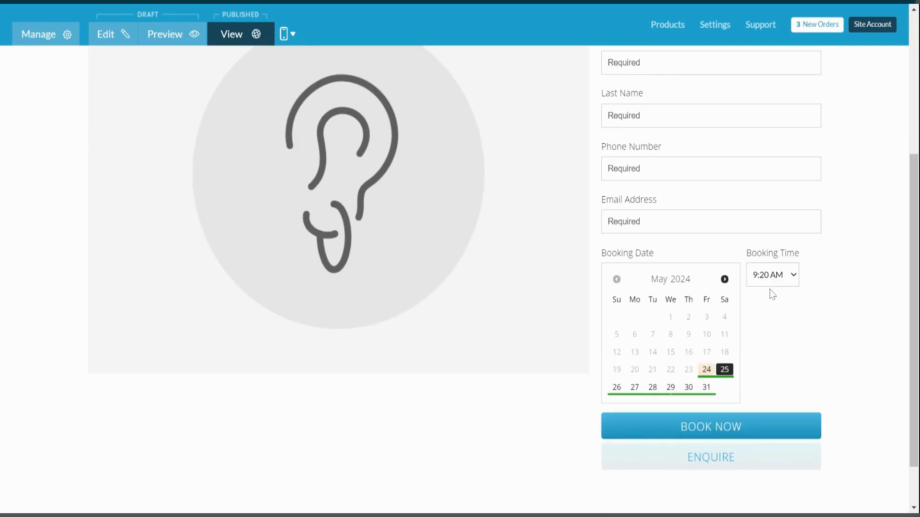
click(703, 434)
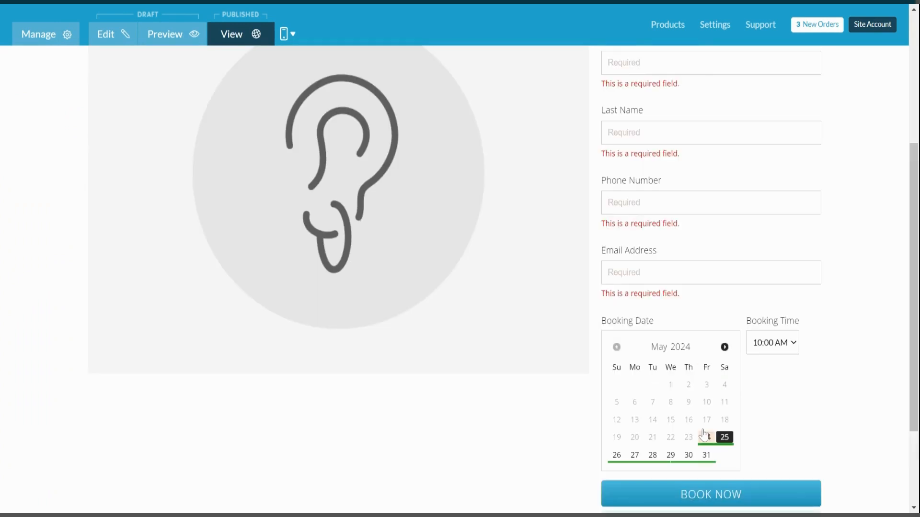
scroll(646, 364, up, 2)
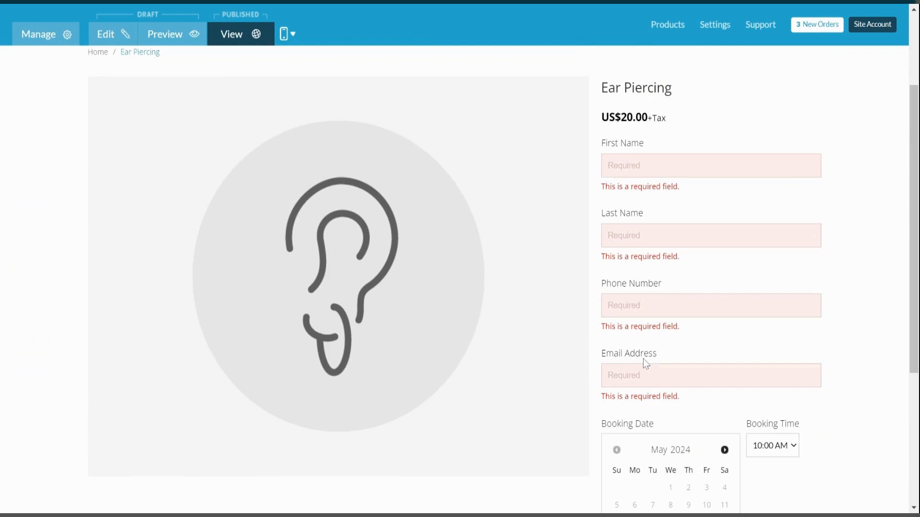
click(49, 45)
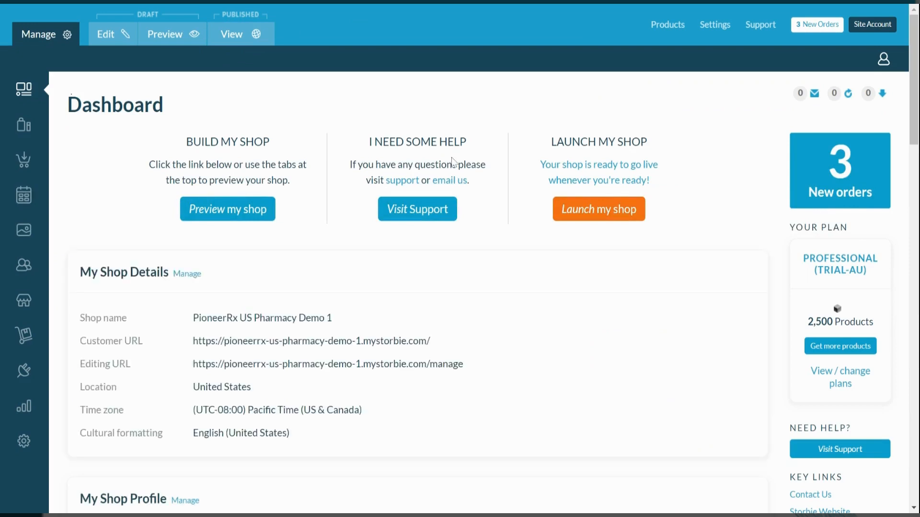